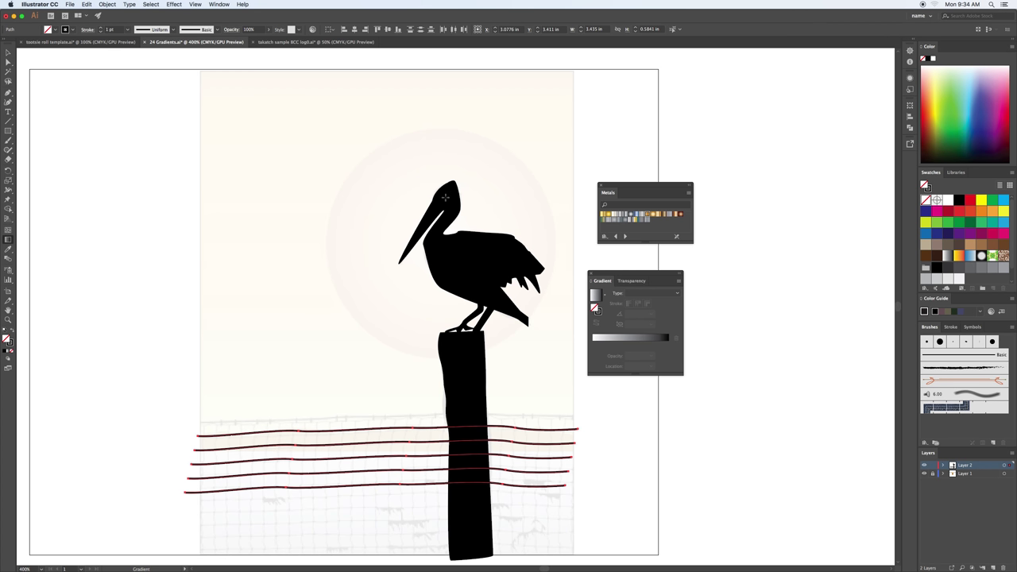
Step: Raise the pelican and post slightly, then undo and redo the move to compare
{"action": "key", "text": "v"}
{"action": "left_click_drag", "start_coordinate": [446, 198], "coordinate": [448, 161]}
{"action": "key", "text": "super+z"}
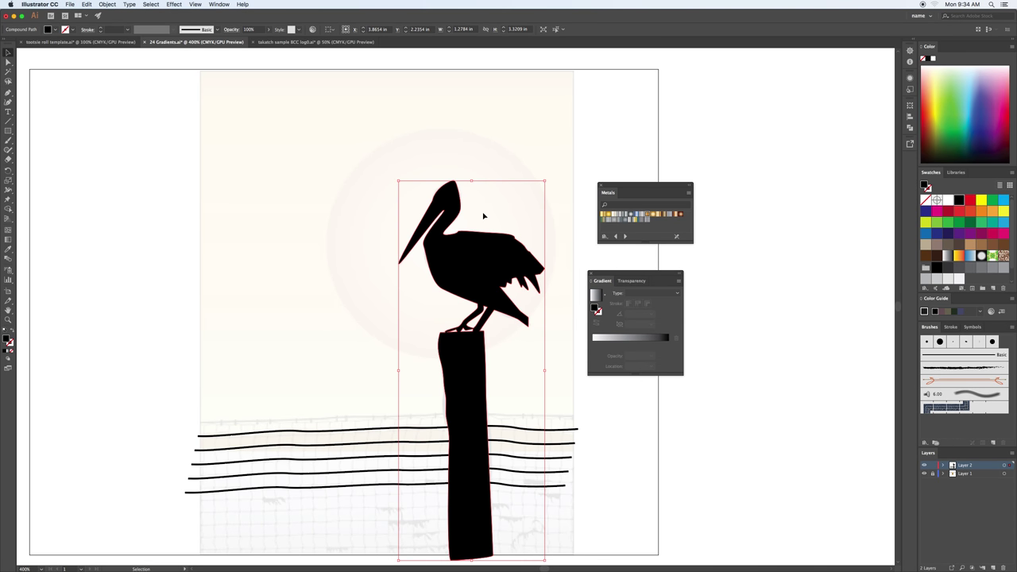
{"action": "left_click", "coordinate": [284, 433]}
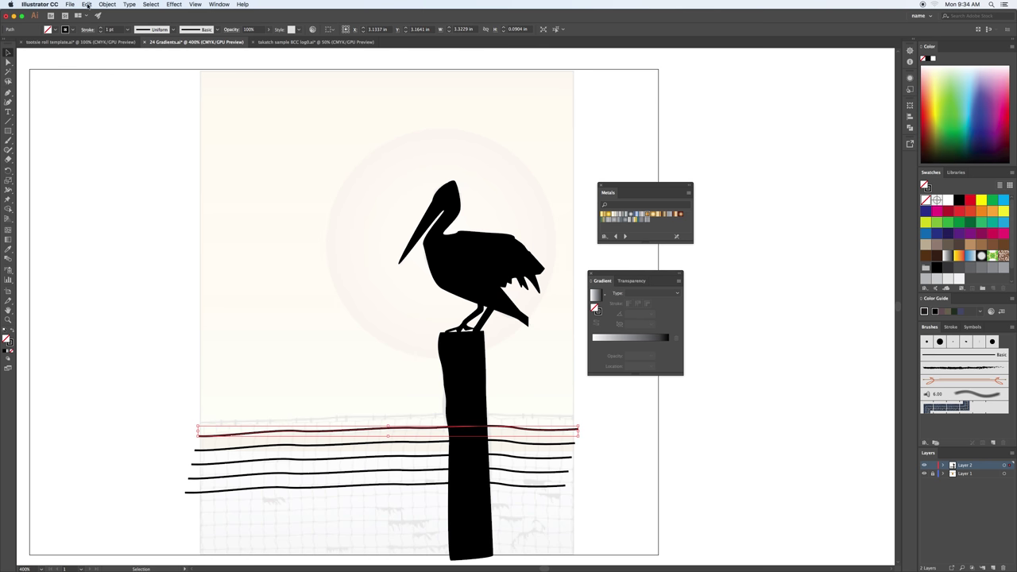
{"action": "key", "text": "super+z"}
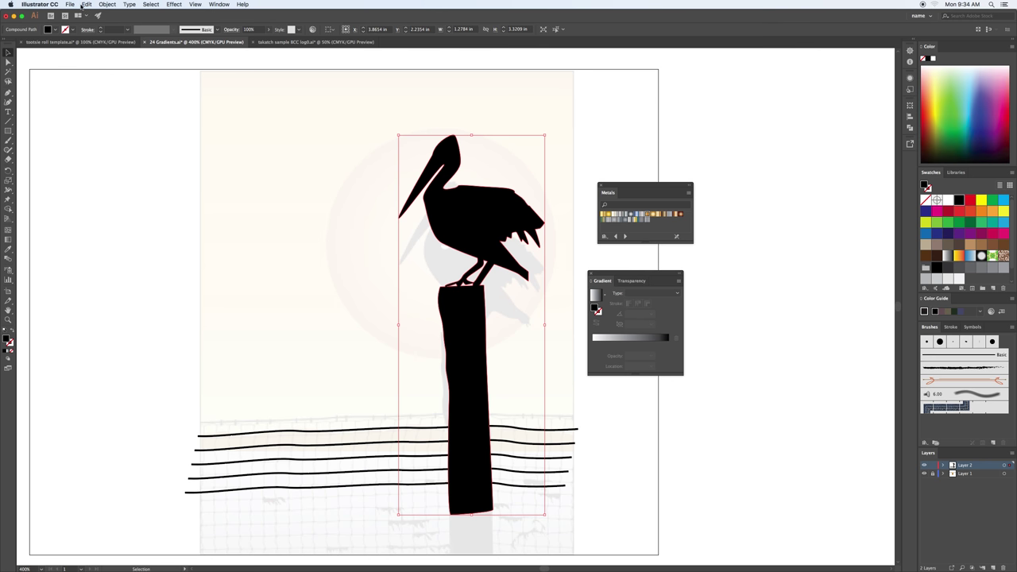
Step: Compare positions using Edit > Undo Move and Redo Move, keeping the raised position
{"action": "left_click", "coordinate": [85, 5]}
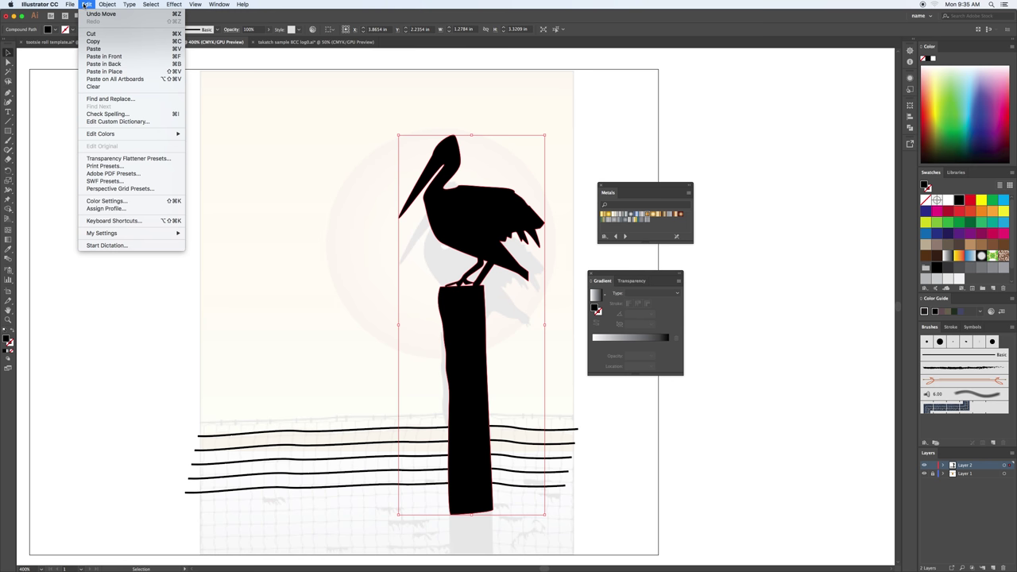
{"action": "left_click", "coordinate": [55, 75]}
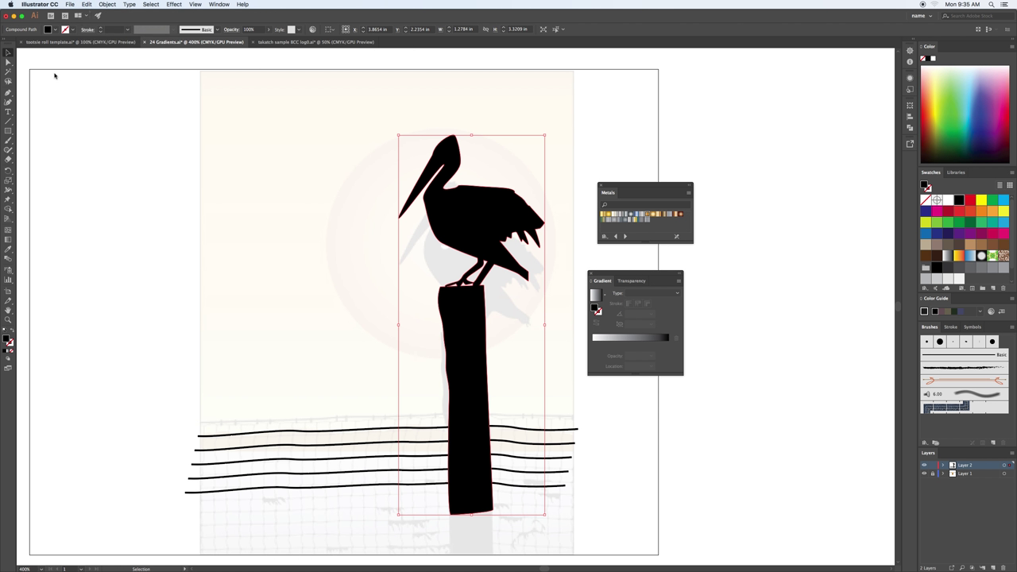
{"action": "key", "text": "a"}
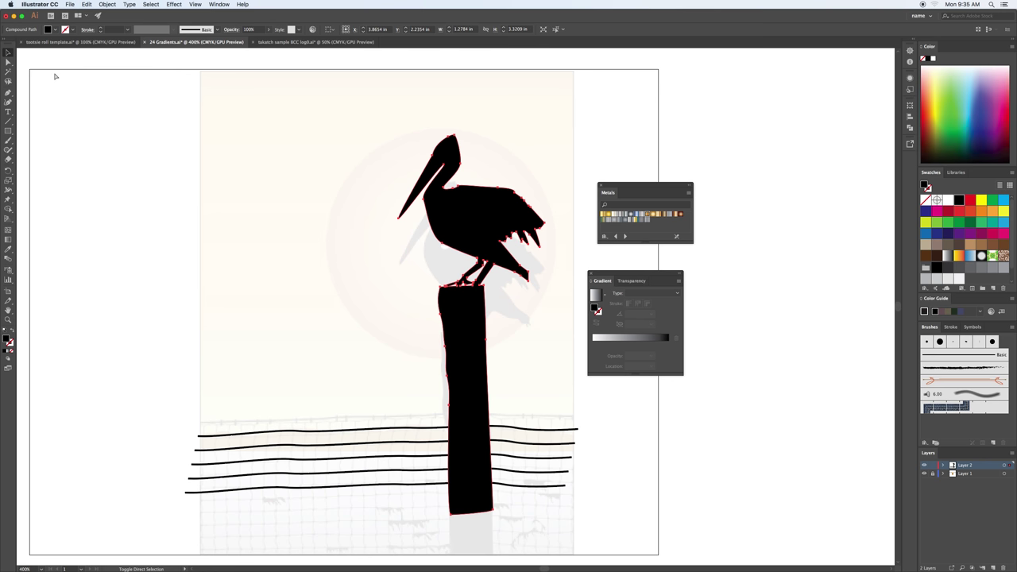
{"action": "key", "text": "v"}
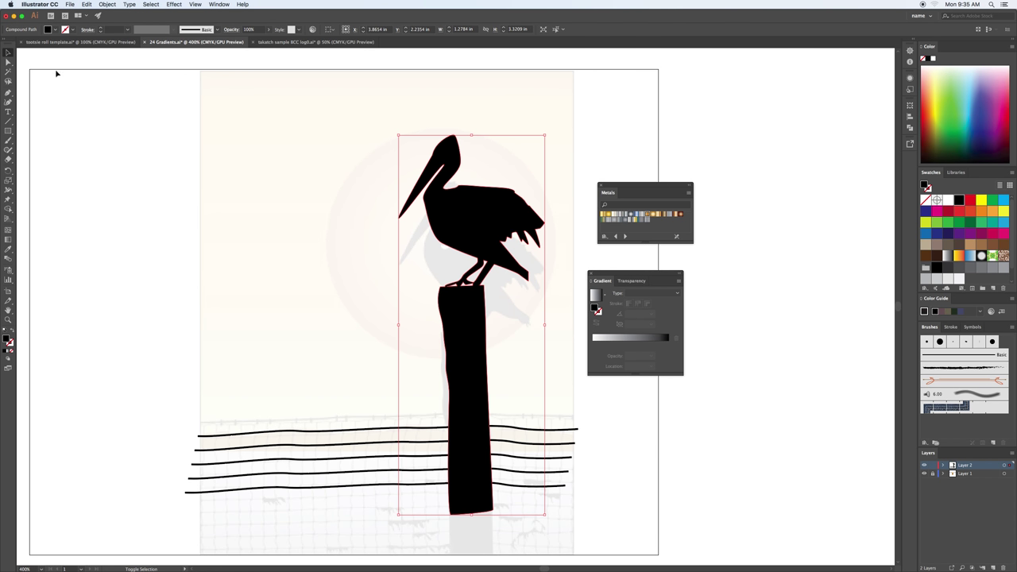
{"action": "key", "text": "a"}
{"action": "left_click", "coordinate": [86, 4]}
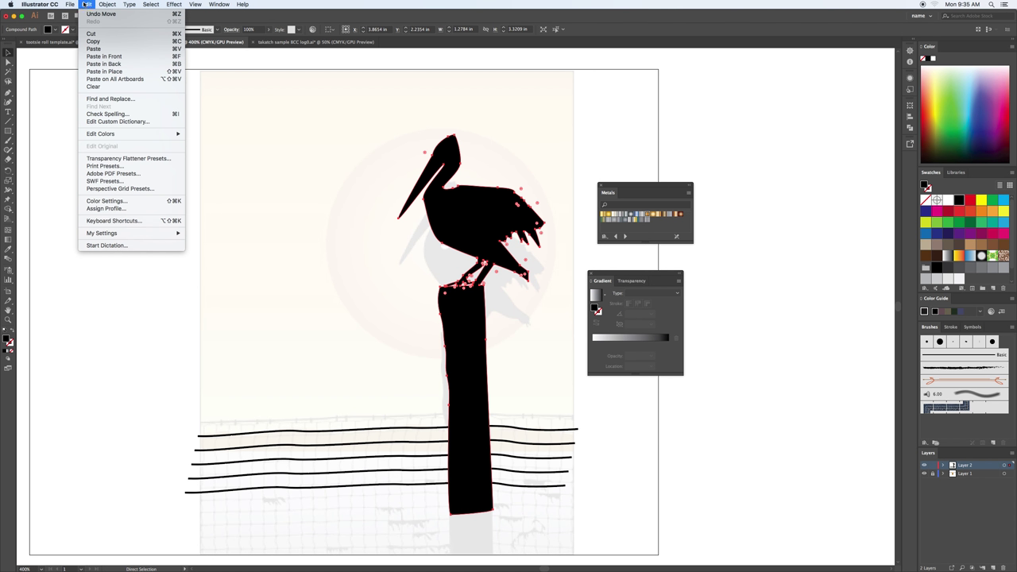
{"action": "left_click", "coordinate": [90, 14]}
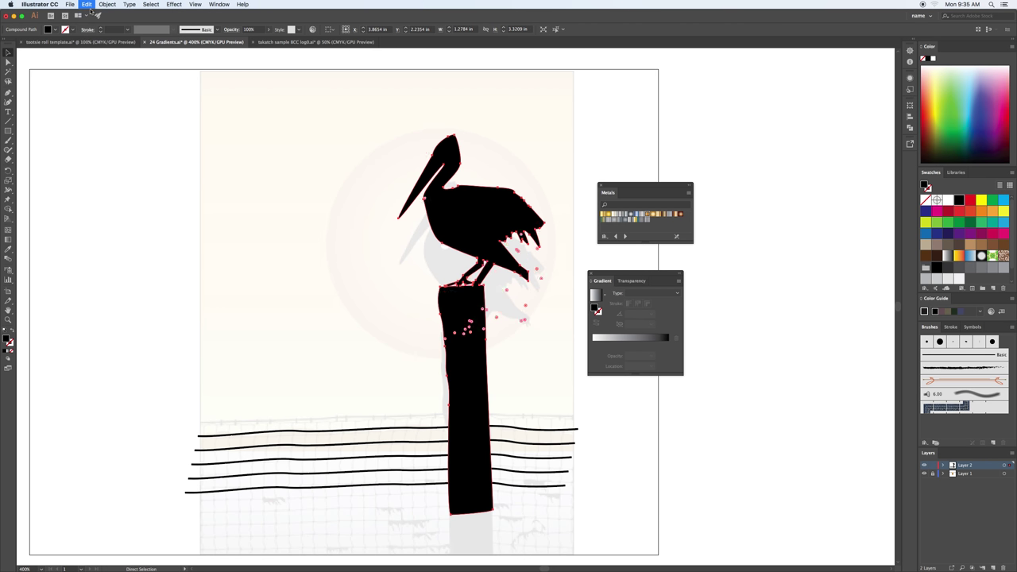
{"action": "left_click", "coordinate": [87, 5]}
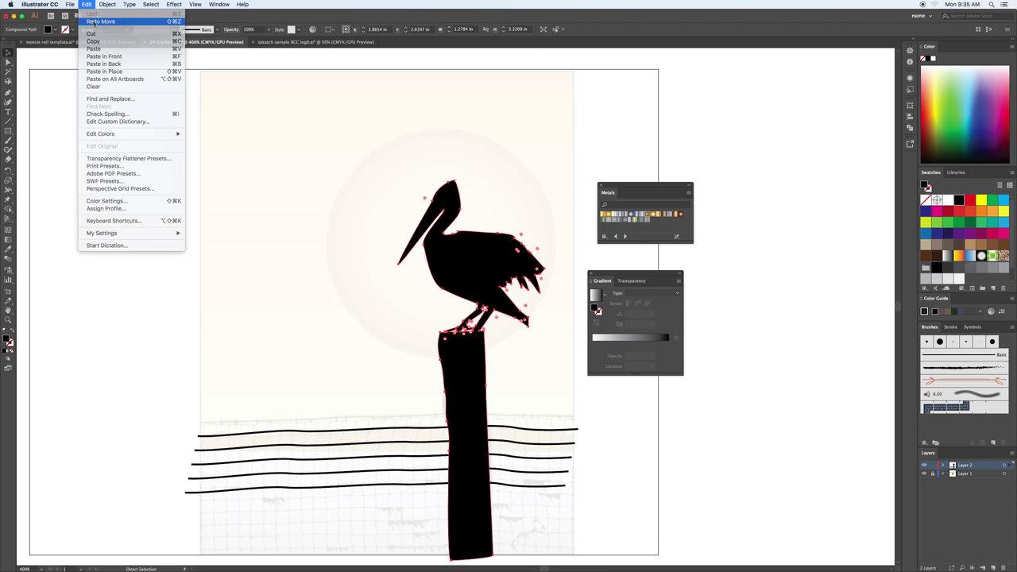
{"action": "left_click", "coordinate": [92, 21]}
Step: Drag the pelican and post back down on the artboard
{"action": "left_click", "coordinate": [88, 5]}
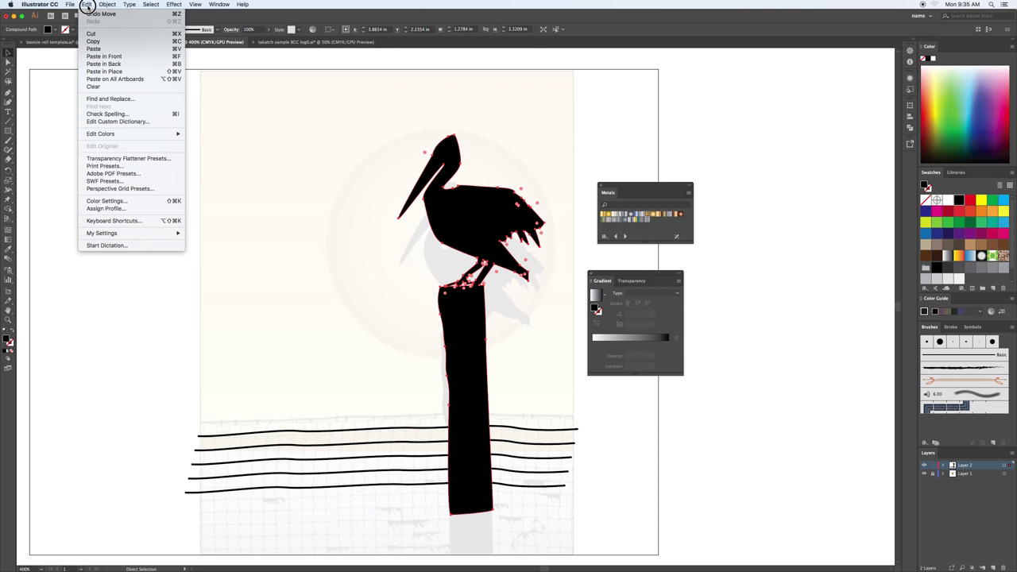
{"action": "left_click", "coordinate": [211, 99]}
{"action": "key", "text": "v"}
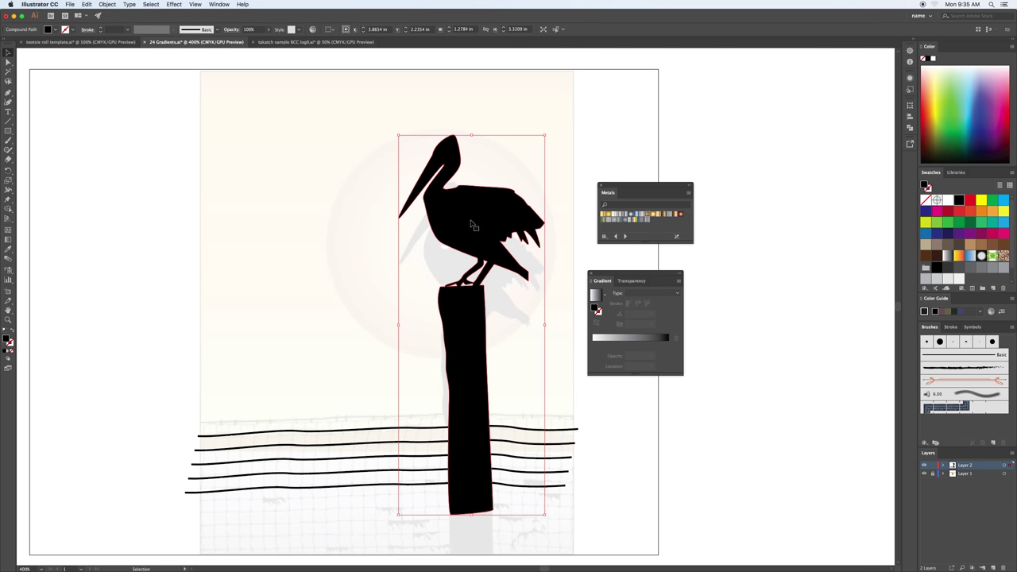
{"action": "left_click_drag", "start_coordinate": [472, 225], "coordinate": [470, 272]}
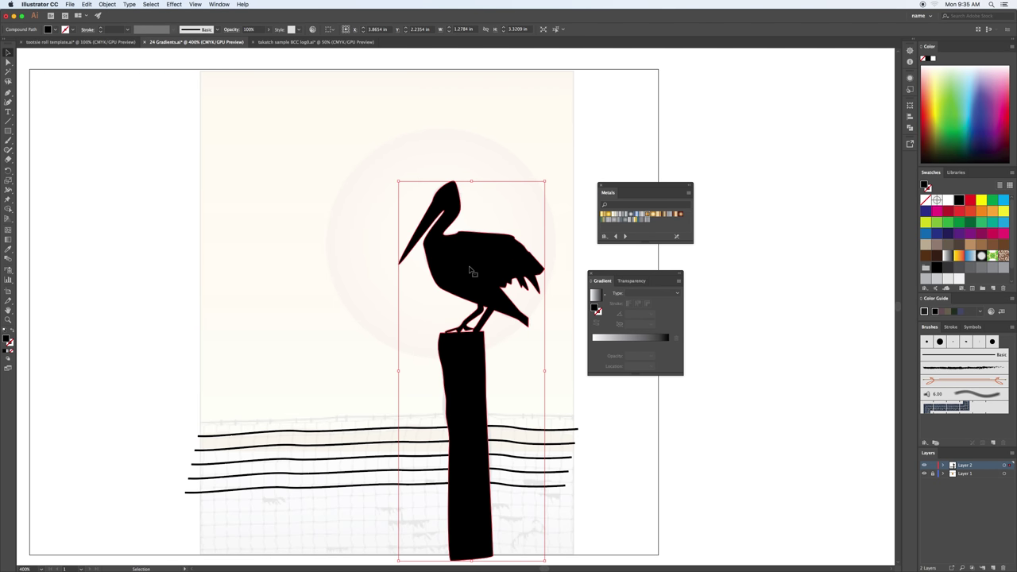
Step: Delete the four lower wavy lines, keeping only the top one
{"action": "left_click", "coordinate": [208, 493]}
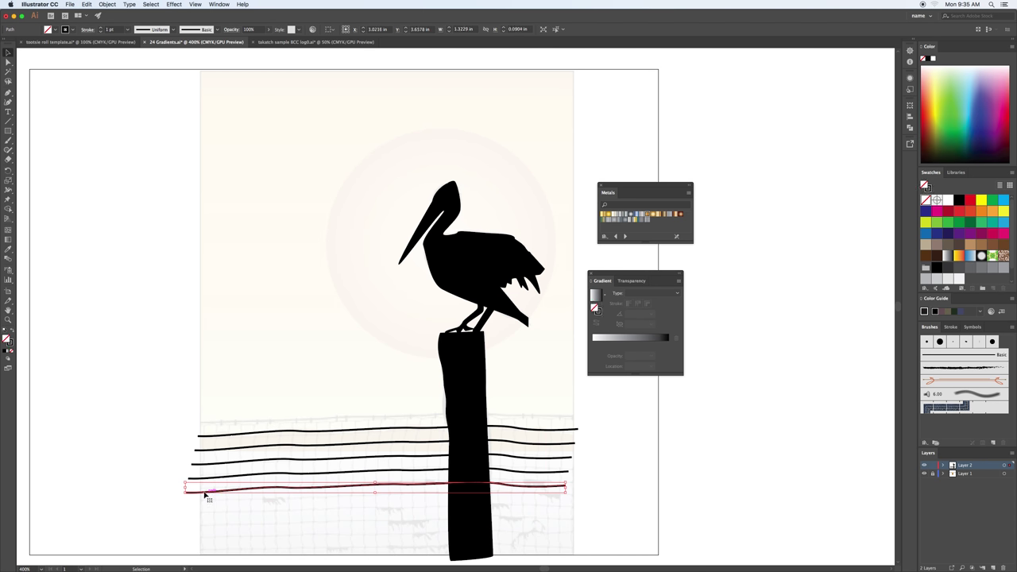
{"action": "left_click_drag", "start_coordinate": [180, 462], "coordinate": [221, 504]}
{"action": "key", "text": "Delete"}
Step: Stack evenly spaced copies of the top wavy line downward with Cmd+D, plus one above
{"action": "left_click", "coordinate": [234, 437]}
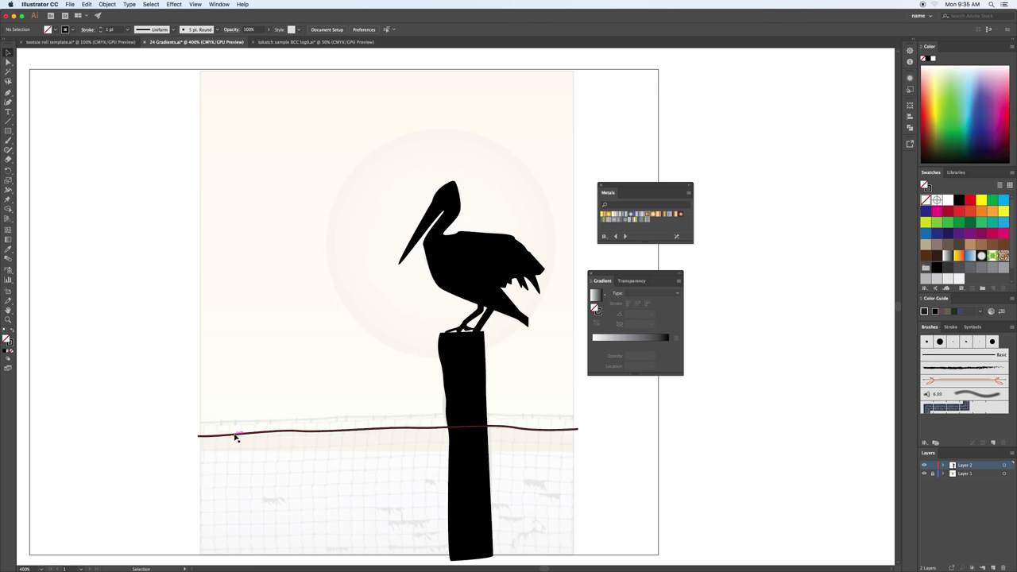
{"action": "left_click_drag", "start_coordinate": [235, 434], "coordinate": [236, 451]}
{"action": "key", "text": "super+d"}
{"action": "key", "text": "super+d"}
{"action": "key", "text": "super+d"}
{"action": "key", "text": "super+d"}
{"action": "key", "text": "super+d"}
{"action": "key", "text": "super+d"}
{"action": "key", "text": "super+d"}
{"action": "key", "text": "super+d"}
{"action": "left_click_drag", "start_coordinate": [275, 463], "coordinate": [272, 411]}
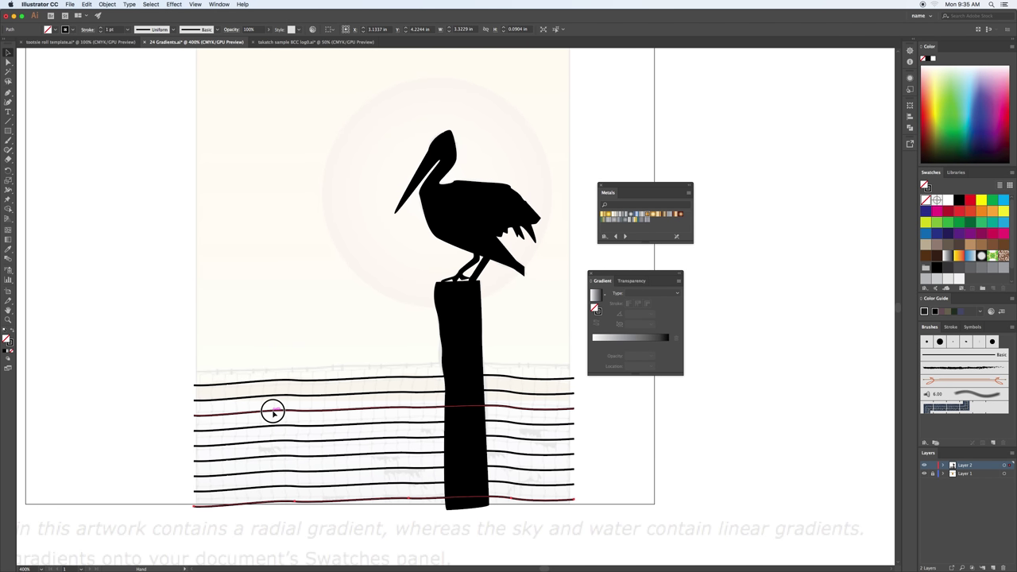
{"action": "key", "text": "v"}
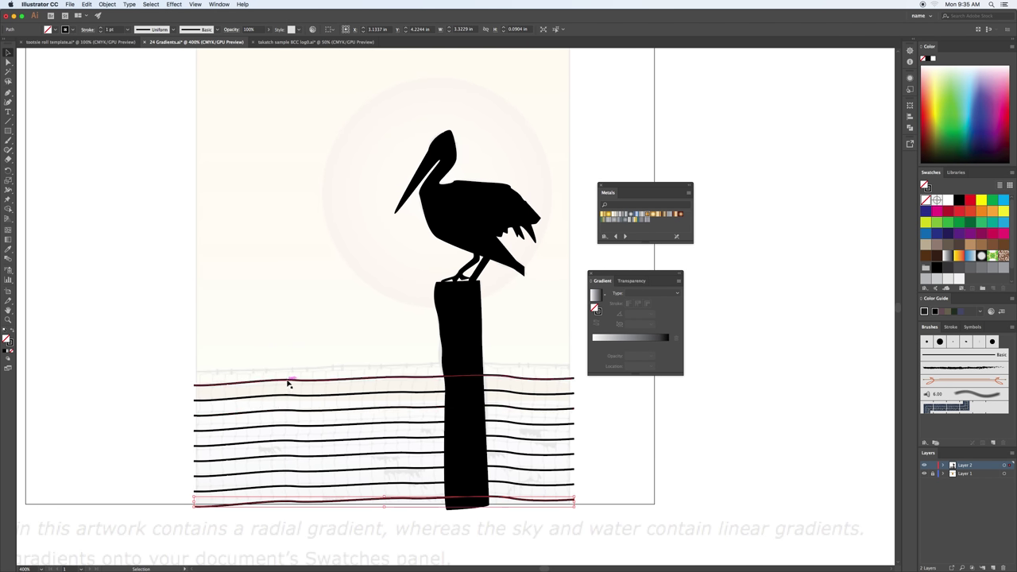
{"action": "left_click_drag", "start_coordinate": [286, 382], "coordinate": [285, 366]}
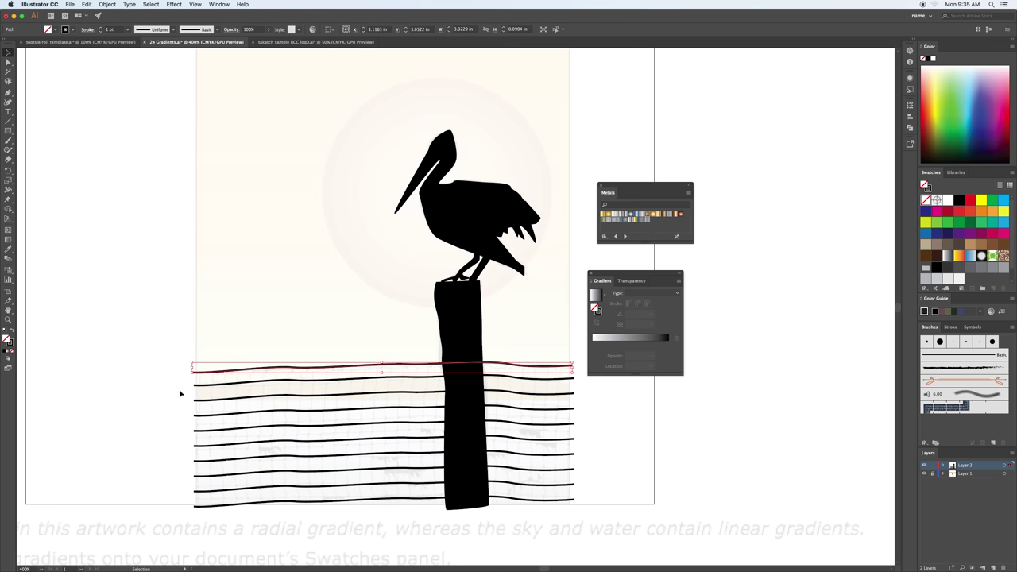
Step: Draw a vertical line from the bottom left up to the top of the wavy lines
{"action": "key", "text": "p"}
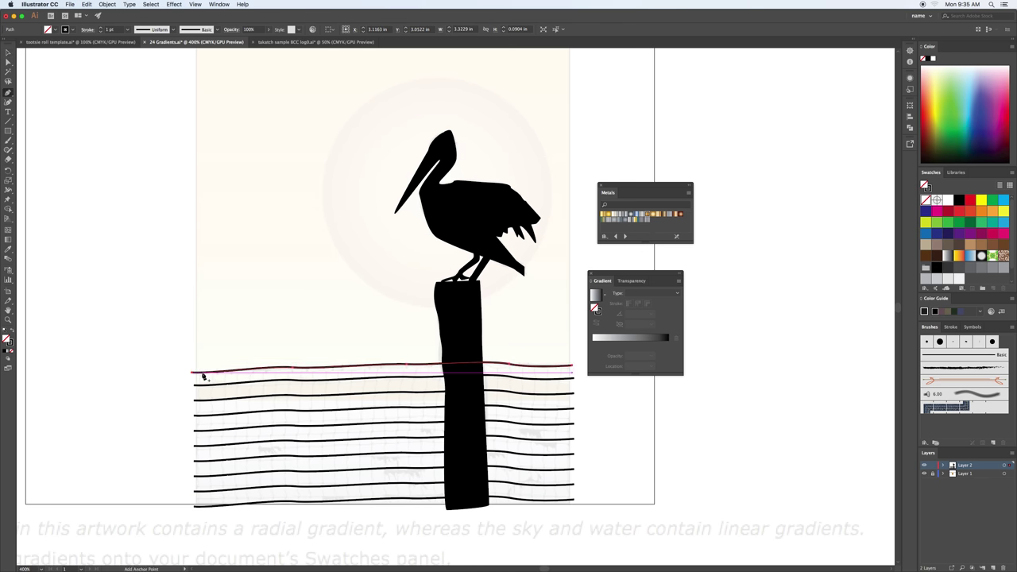
{"action": "left_click", "coordinate": [202, 502]}
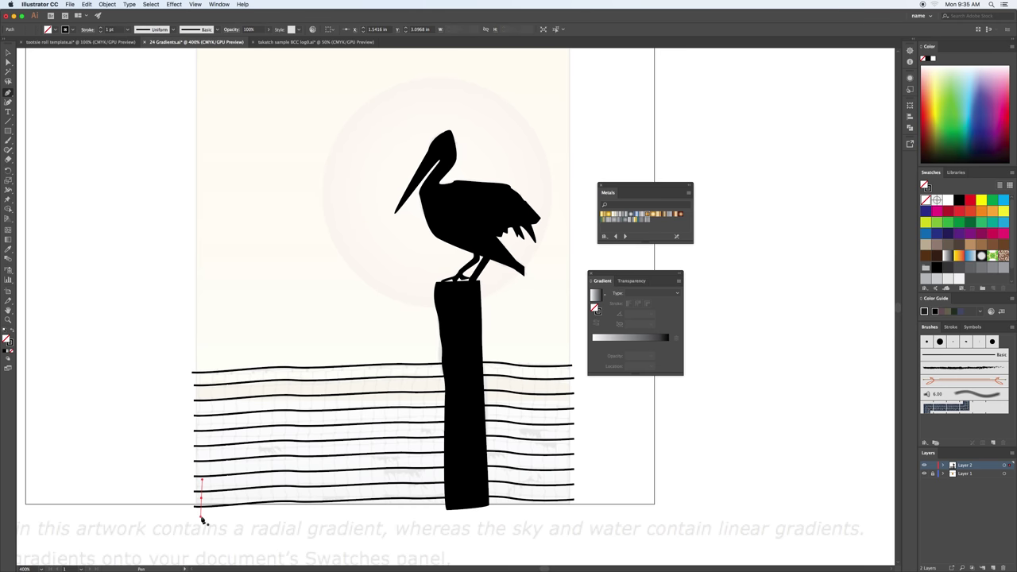
{"action": "key", "text": "super+z"}
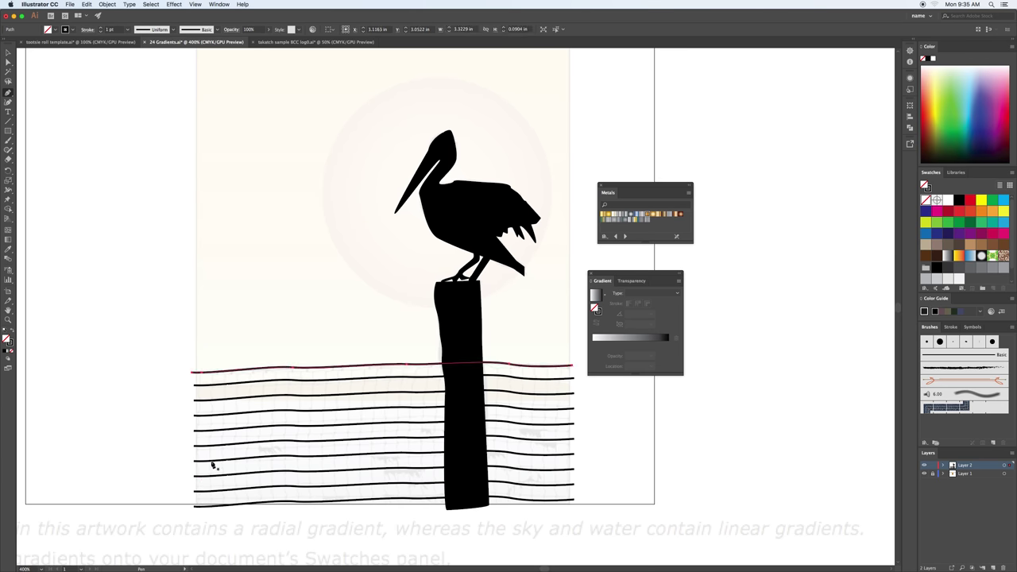
{"action": "left_click", "coordinate": [203, 511]}
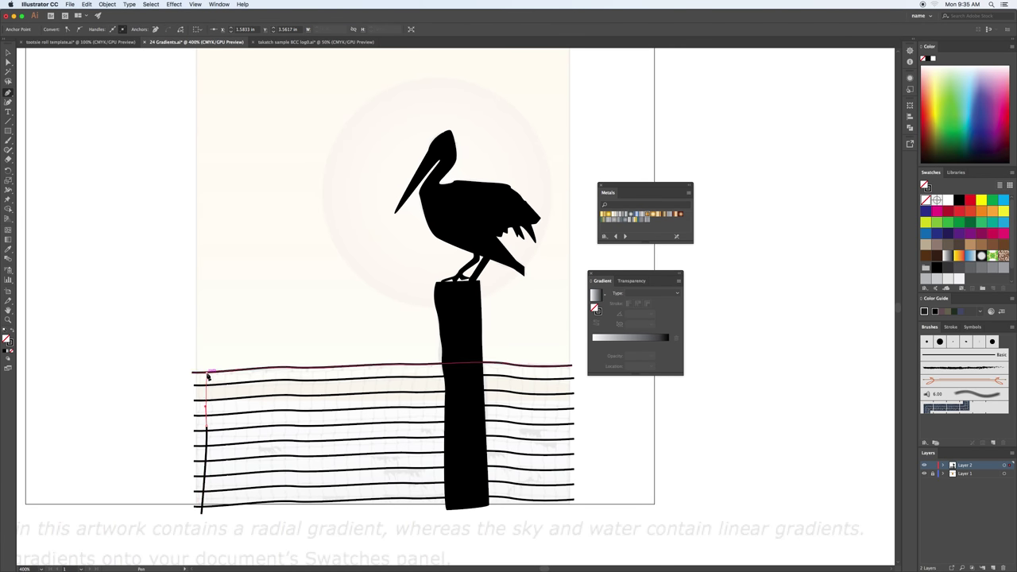
{"action": "left_click", "coordinate": [207, 380]}
{"action": "left_click", "coordinate": [184, 388], "text": "super"}
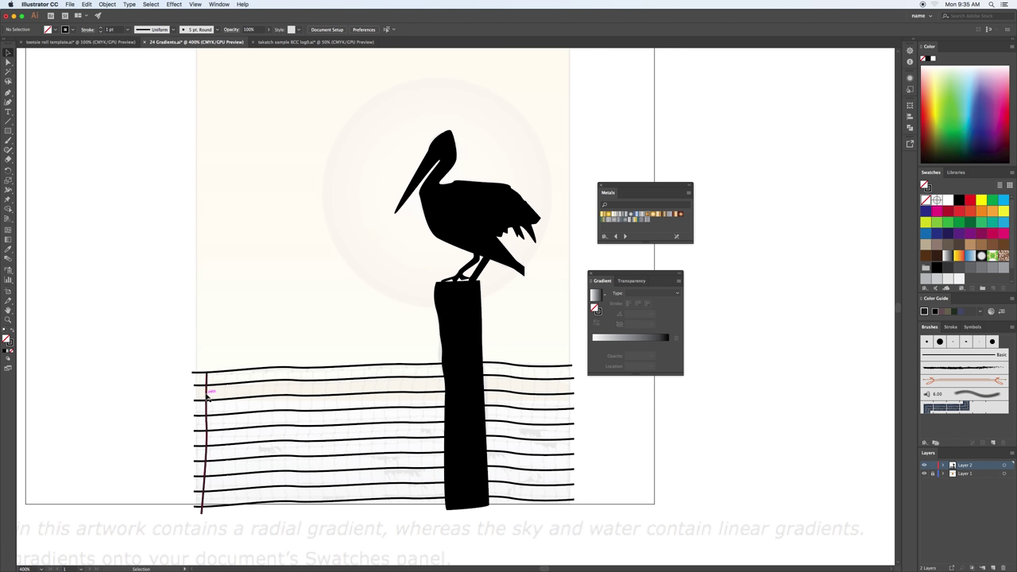
Step: Repeat evenly spaced copies of the vertical line rightward across the net
{"action": "mouse_move", "coordinate": [206, 392]}
{"action": "left_mouse_down"}
{"action": "mouse_move", "coordinate": [236, 397]}
{"action": "mouse_move", "coordinate": [226, 396]}
{"action": "left_mouse_up"}
{"action": "key", "text": "super+d"}
{"action": "key", "text": "super+d"}
{"action": "key", "text": "super+d"}
{"action": "key", "text": "super+d"}
{"action": "key", "text": "super+d"}
{"action": "key", "text": "super+d"}
{"action": "key", "text": "super+d"}
{"action": "key", "text": "super+d"}
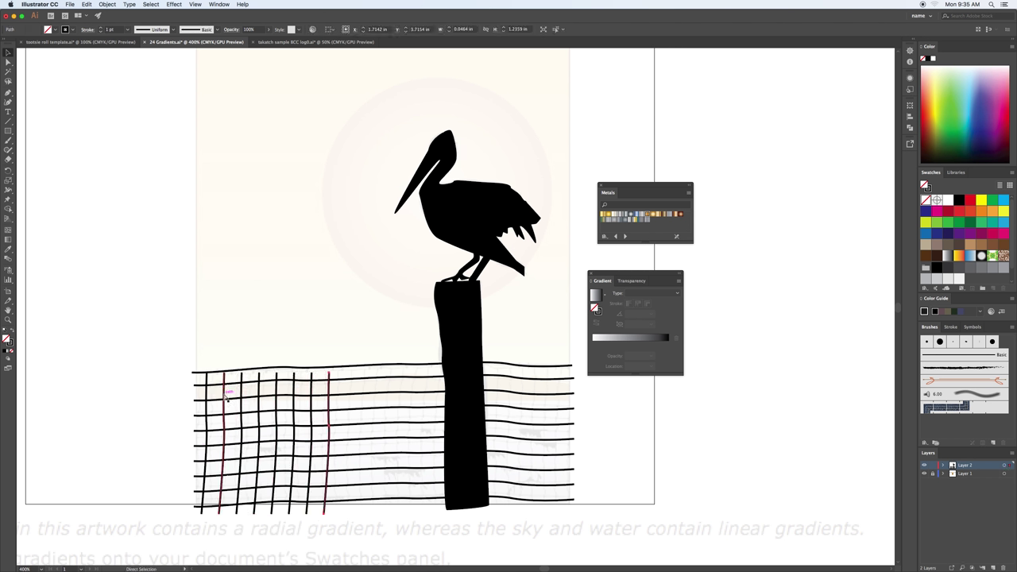
{"action": "key", "text": "super+d"}
{"action": "key", "text": "super+d"}
{"action": "key", "text": "super+d"}
{"action": "key", "text": "super+d"}
{"action": "key", "text": "super+d"}
{"action": "key", "text": "super+d"}
{"action": "key", "text": "super+d"}
{"action": "key", "text": "super+d"}
{"action": "key", "text": "super+d"}
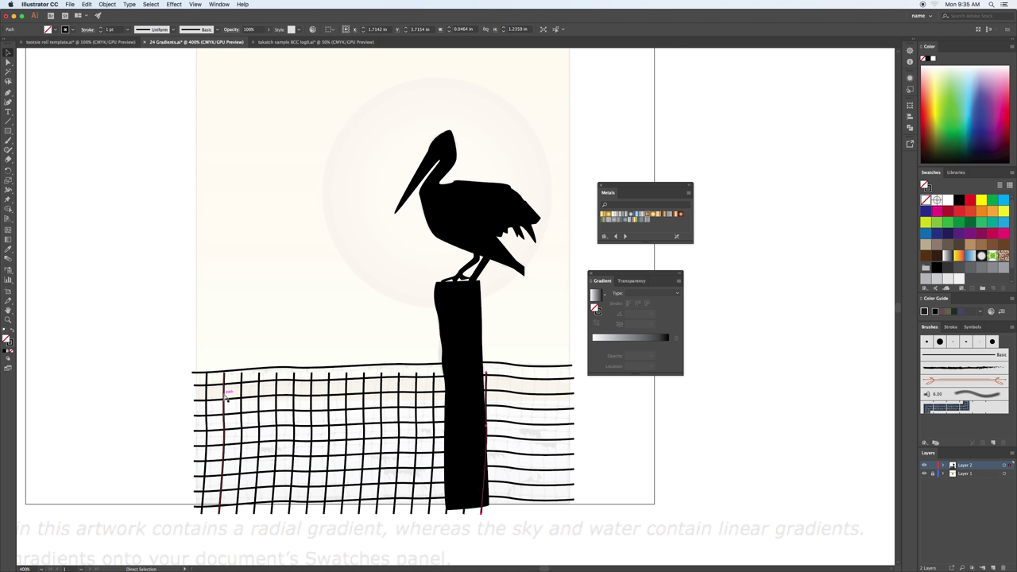
{"action": "key", "text": "super+d"}
{"action": "key", "text": "super+d"}
{"action": "key", "text": "super+d"}
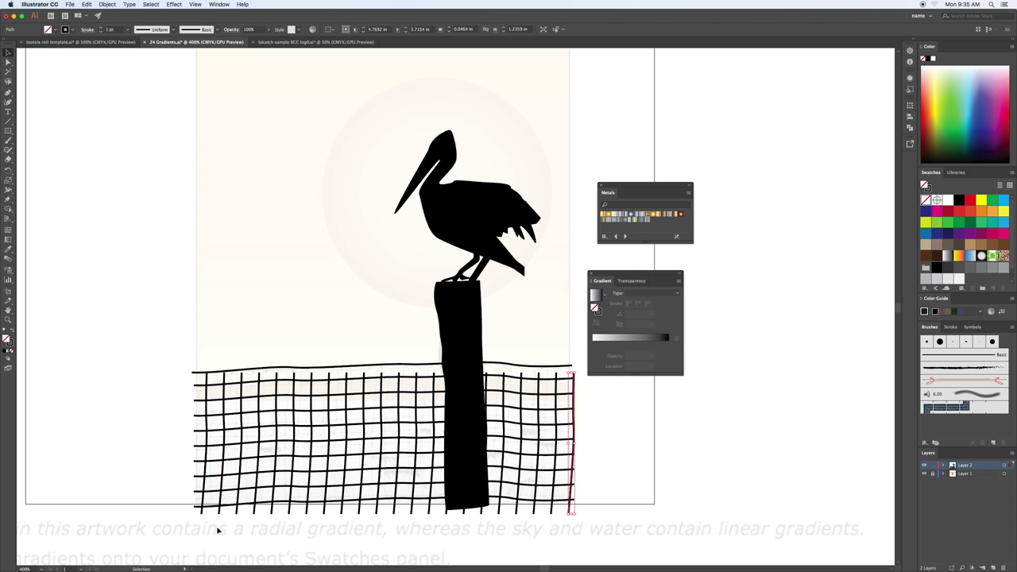
Step: Nudge the right blocks of vertical lines up with the arrow key to align the net
{"action": "left_click", "coordinate": [344, 511]}
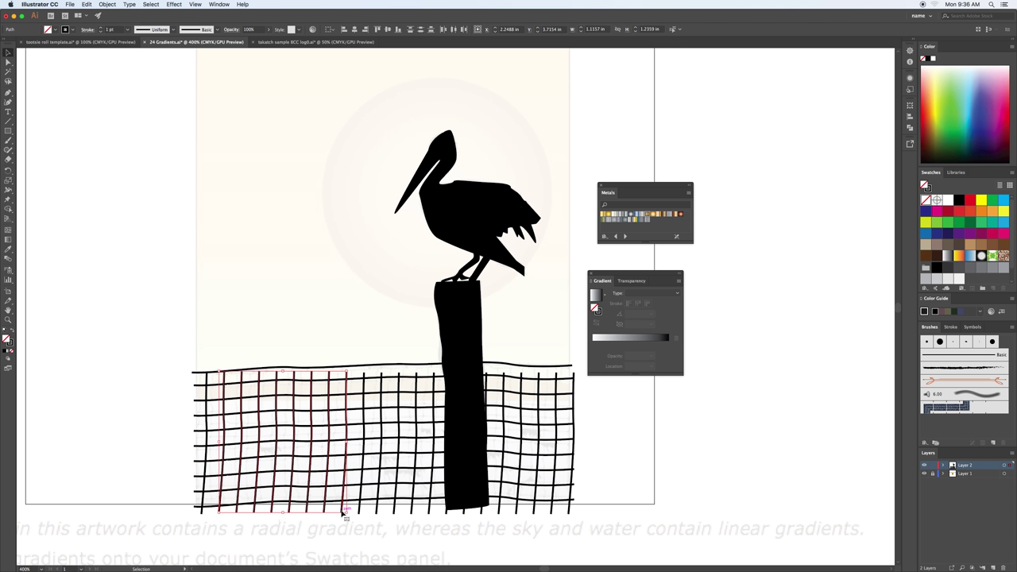
{"action": "key", "text": "Up"}
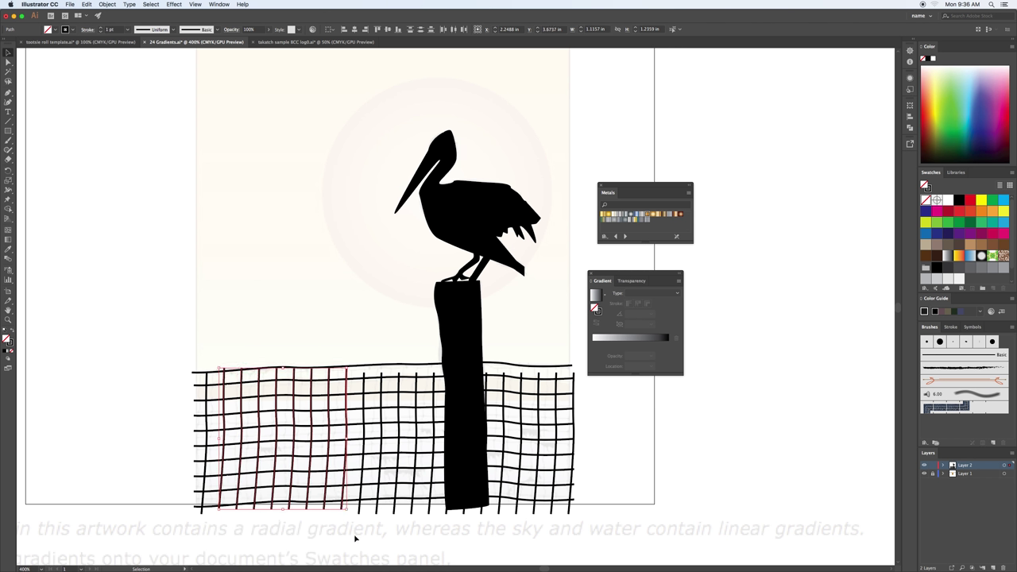
{"action": "left_click", "coordinate": [487, 514]}
{"action": "key", "text": "Up"}
{"action": "key", "text": "Up"}
{"action": "key", "text": "Up"}
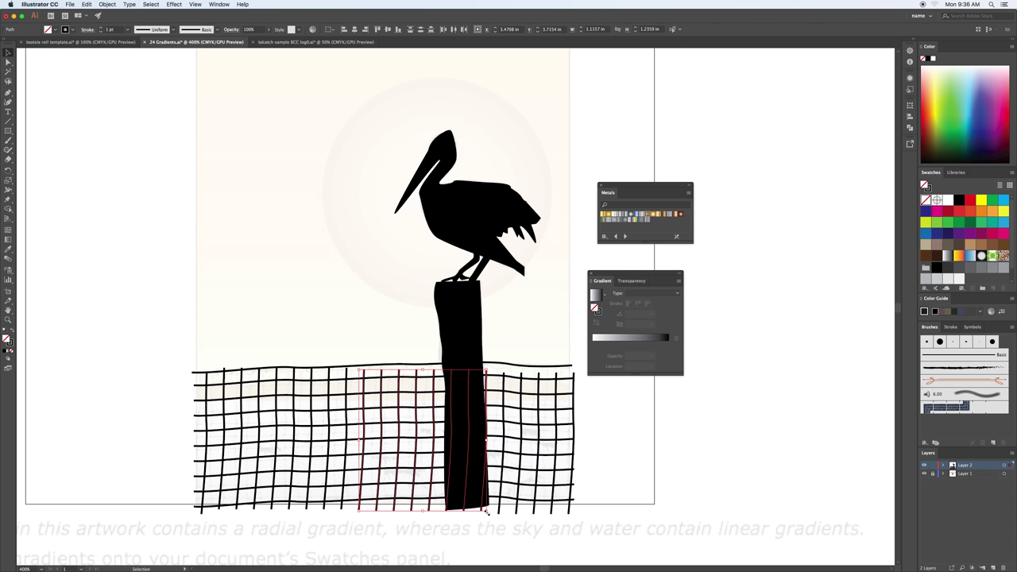
{"action": "key", "text": "Down"}
{"action": "key", "text": "Down"}
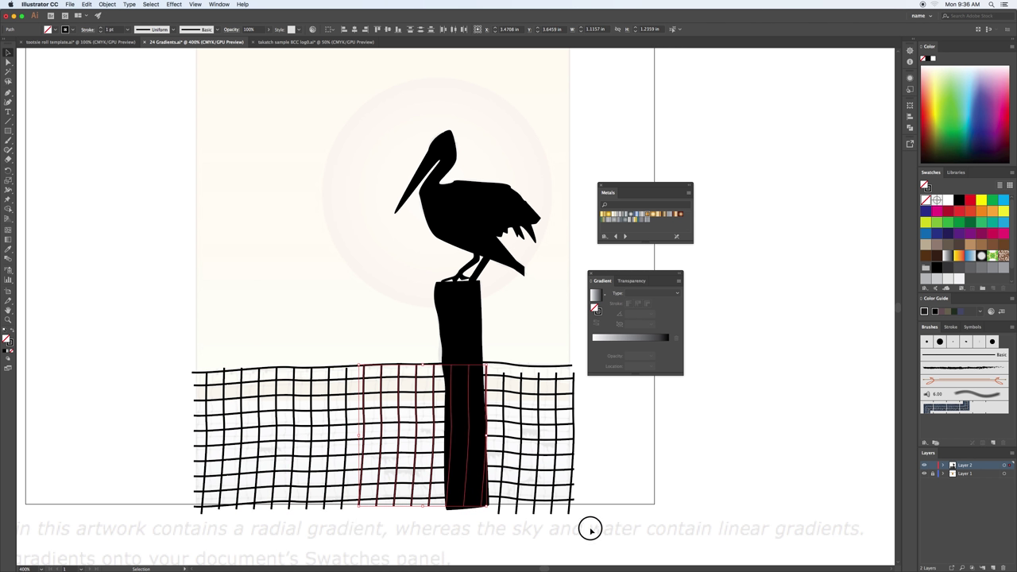
{"action": "left_click", "coordinate": [493, 513]}
{"action": "key", "text": "Up"}
{"action": "key", "text": "Up"}
{"action": "key", "text": "Up"}
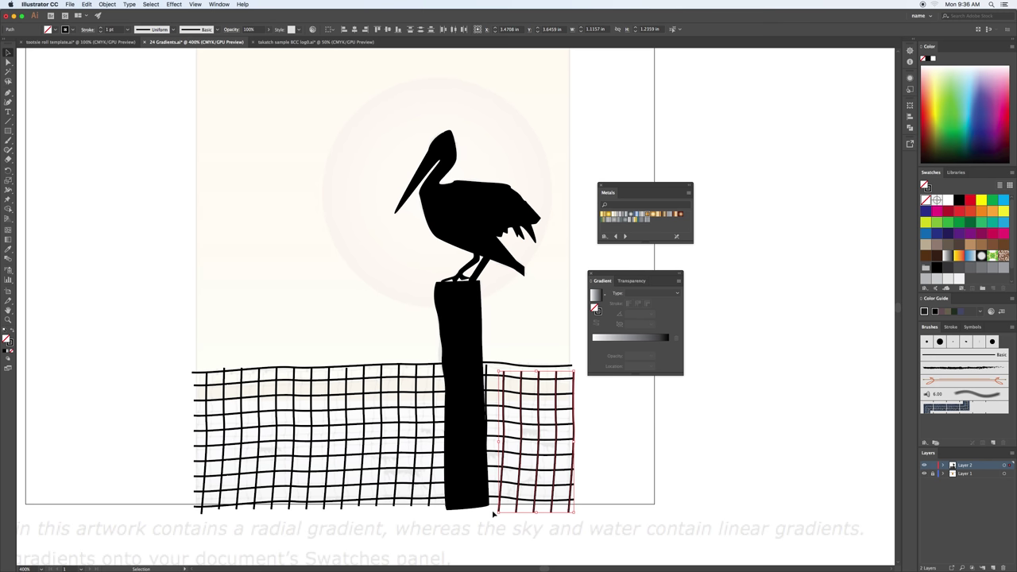
{"action": "left_click", "coordinate": [493, 514]}
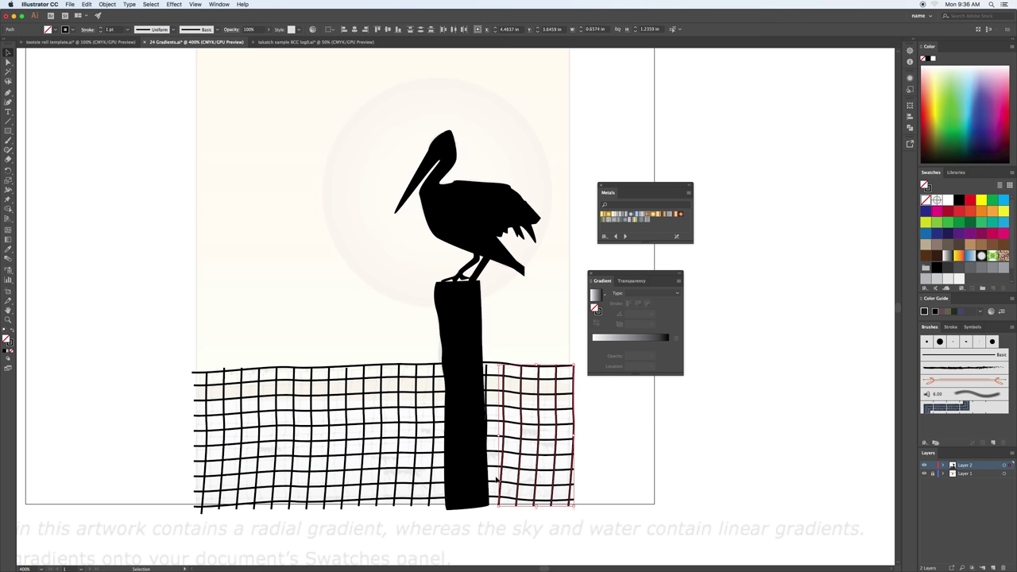
{"action": "left_click", "coordinate": [466, 338]}
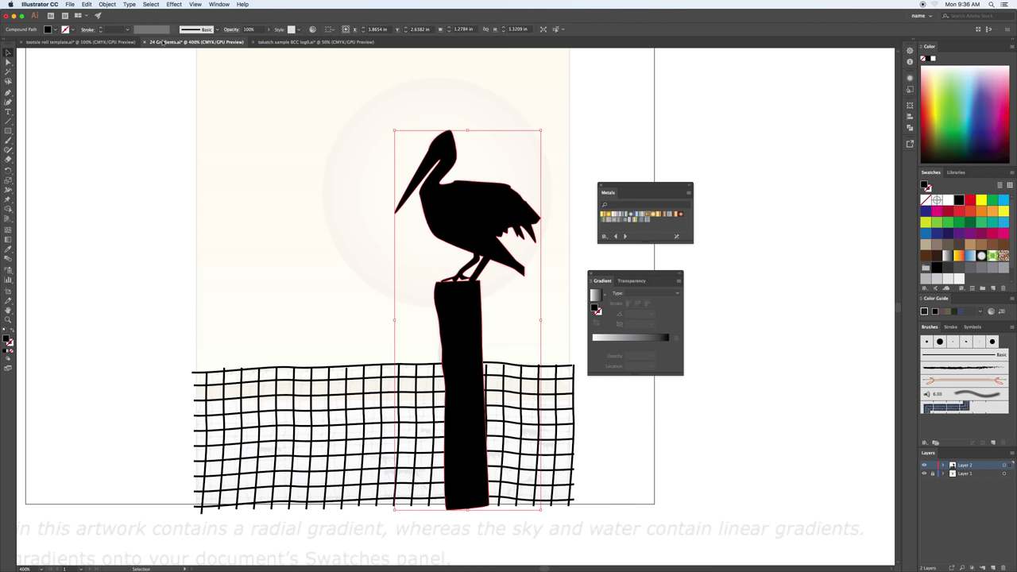
Step: Lock the selected pelican and post with Object > Lock > Selection
{"action": "left_click", "coordinate": [109, 4]}
{"action": "mouse_move", "coordinate": [151, 48]}
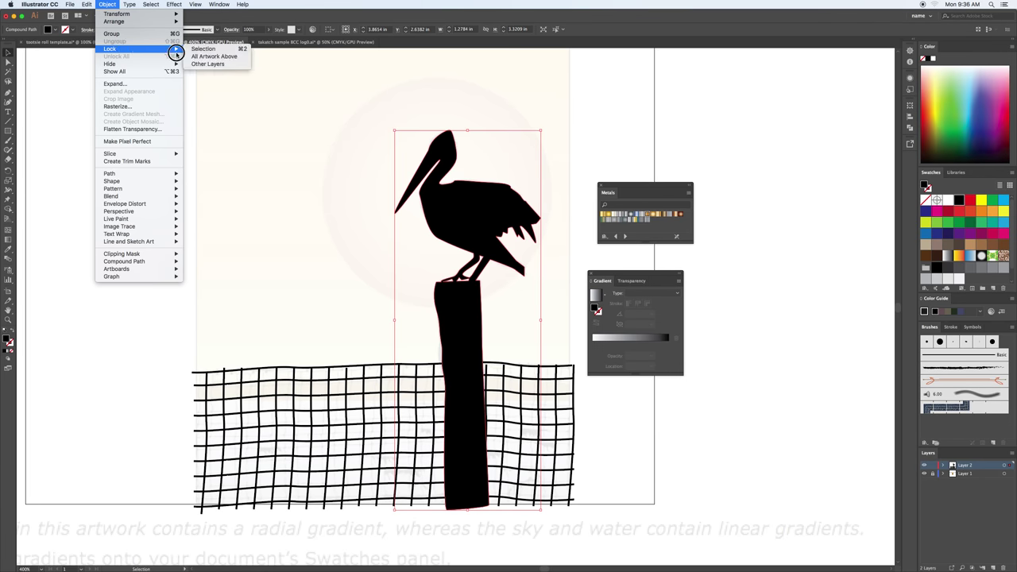
{"action": "left_click", "coordinate": [202, 50]}
Step: Give all the net's strokes a tapered variable width profile
{"action": "left_click_drag", "start_coordinate": [175, 366], "coordinate": [606, 548]}
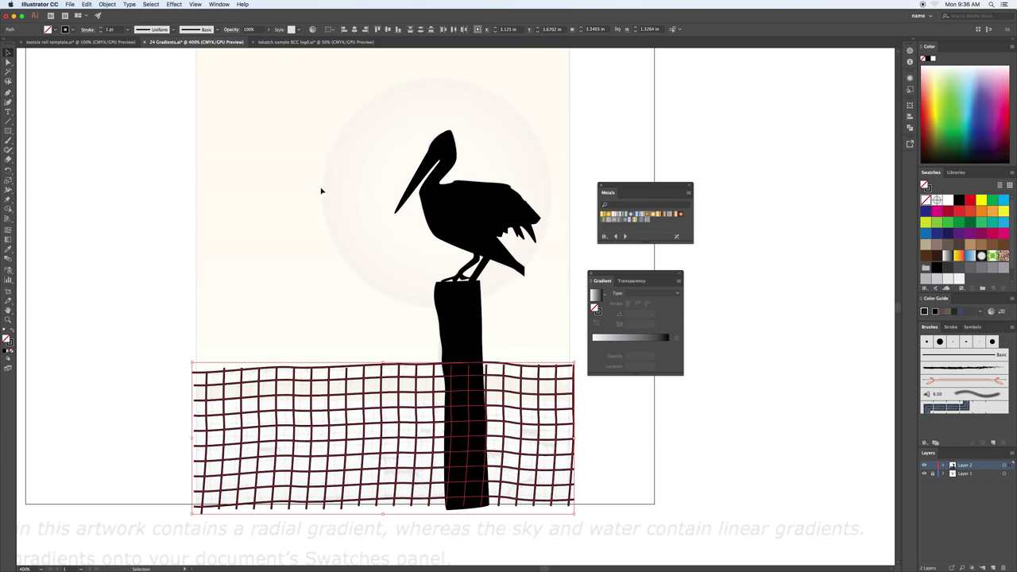
{"action": "left_click", "coordinate": [139, 30]}
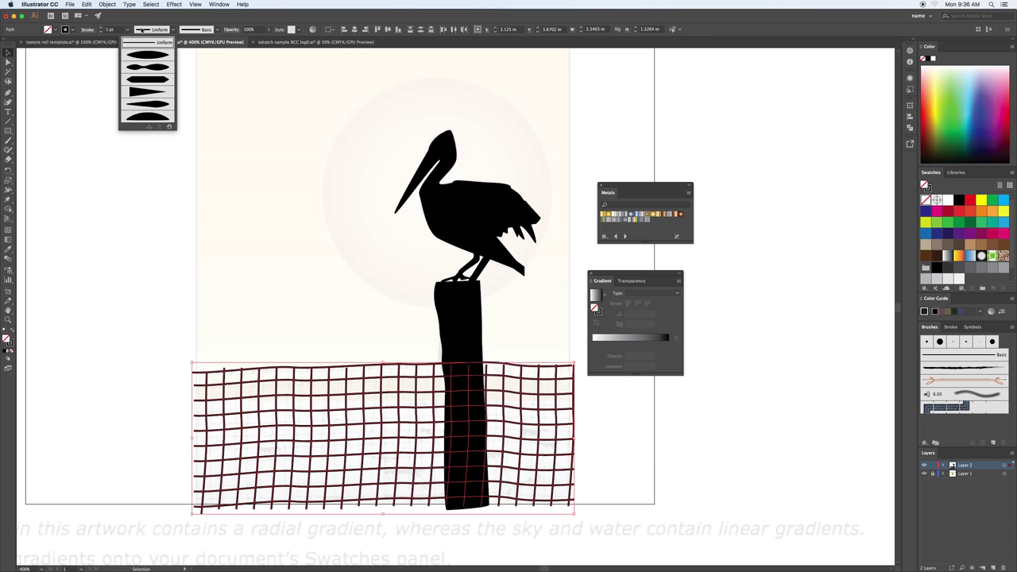
{"action": "left_click", "coordinate": [154, 70]}
{"action": "left_click", "coordinate": [230, 307]}
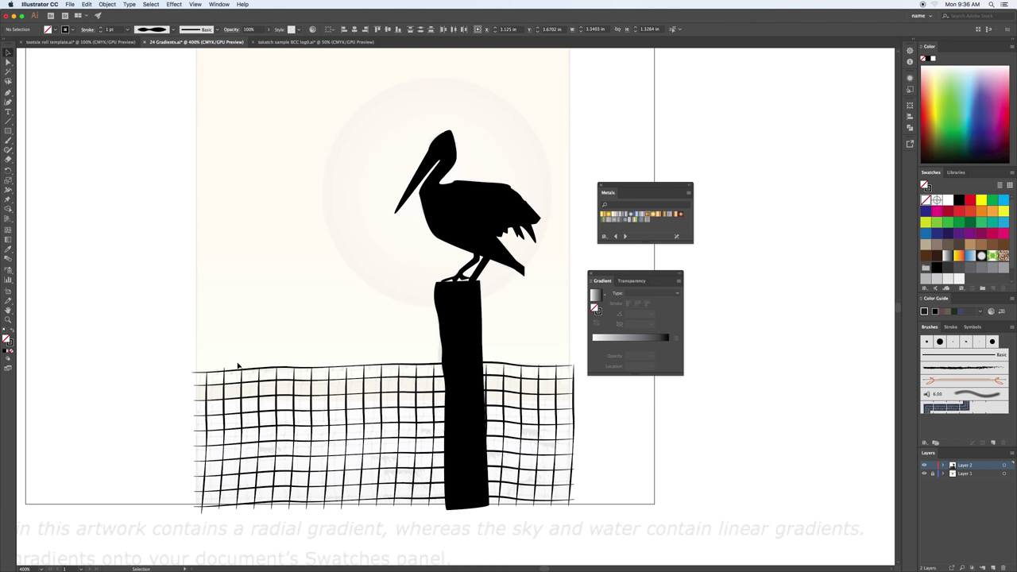
Step: Raise the net's top wavy line to a 4 pt stroke weight
{"action": "left_click", "coordinate": [233, 371]}
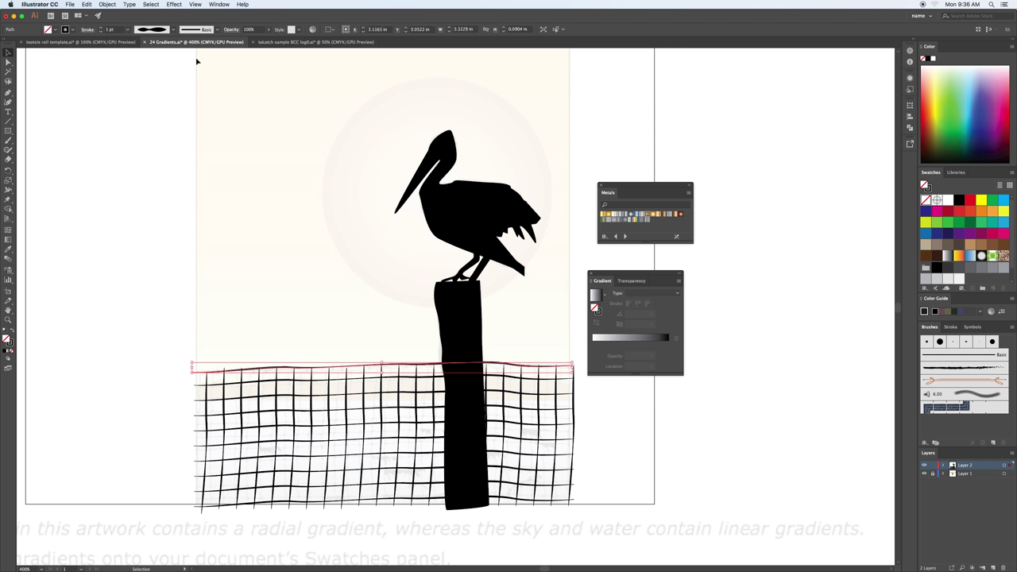
{"action": "left_click", "coordinate": [116, 29]}
{"action": "key", "text": "Up"}
{"action": "key", "text": "Up"}
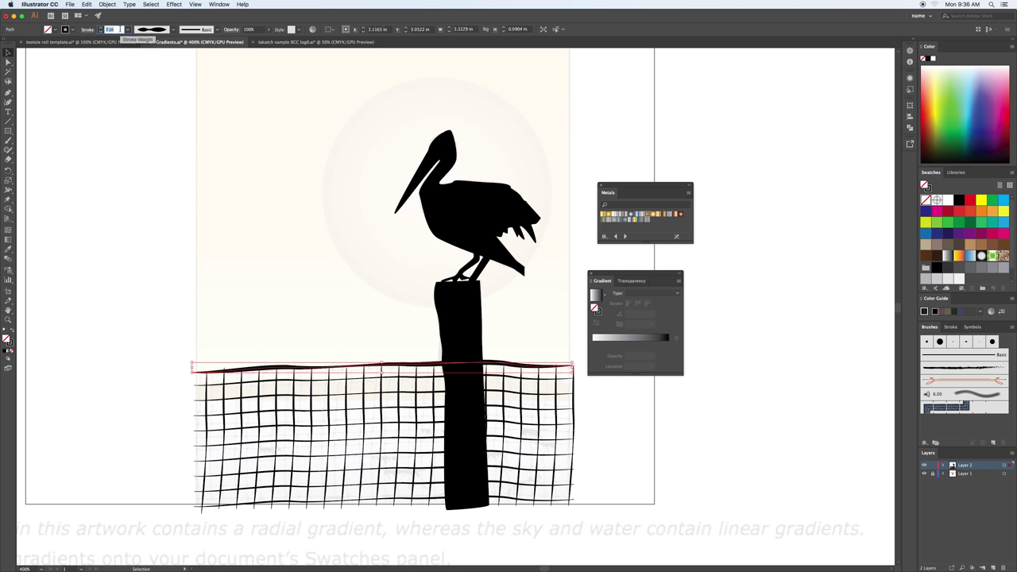
{"action": "key", "text": "Up"}
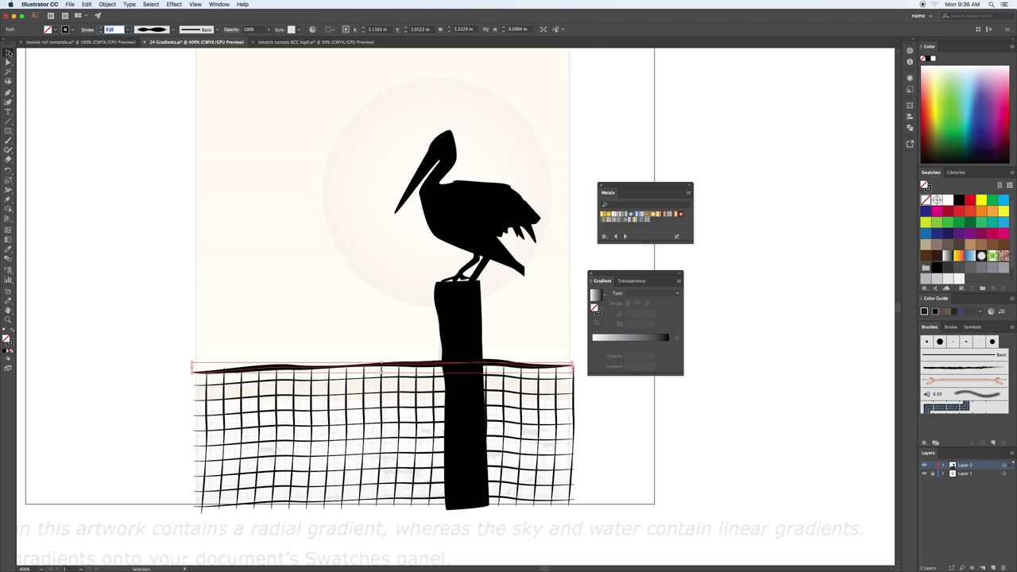
{"action": "left_click", "coordinate": [72, 84]}
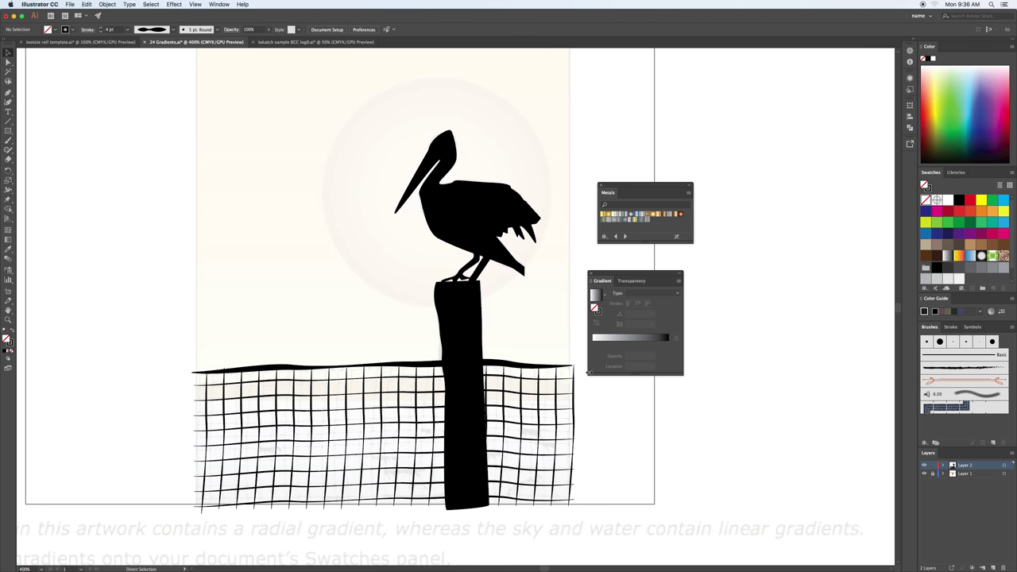
Step: Draw a sky rectangle from the artboard top-left and a water rectangle down to the bottom
{"action": "key", "text": "super+minus"}
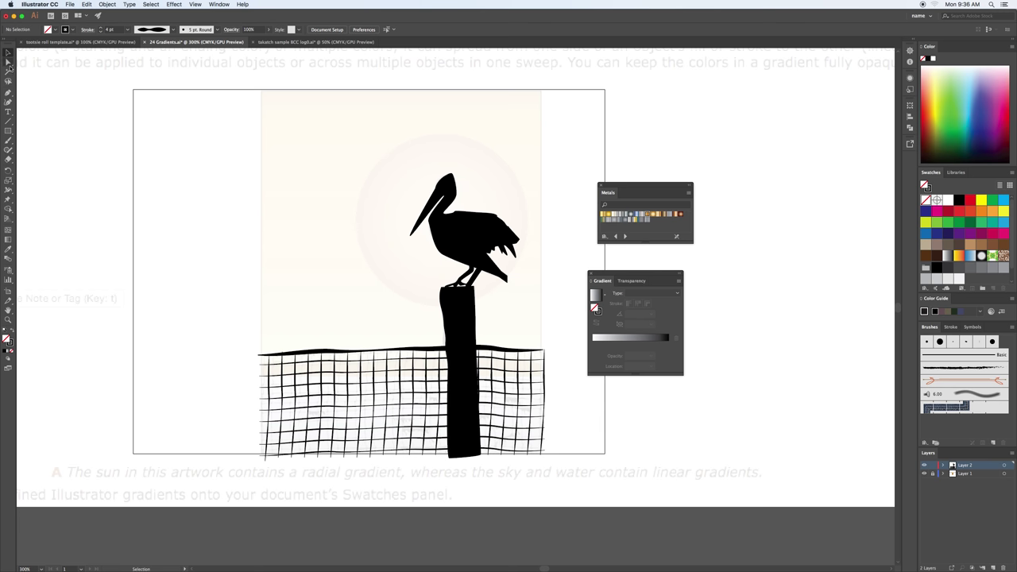
{"action": "left_click", "coordinate": [8, 130]}
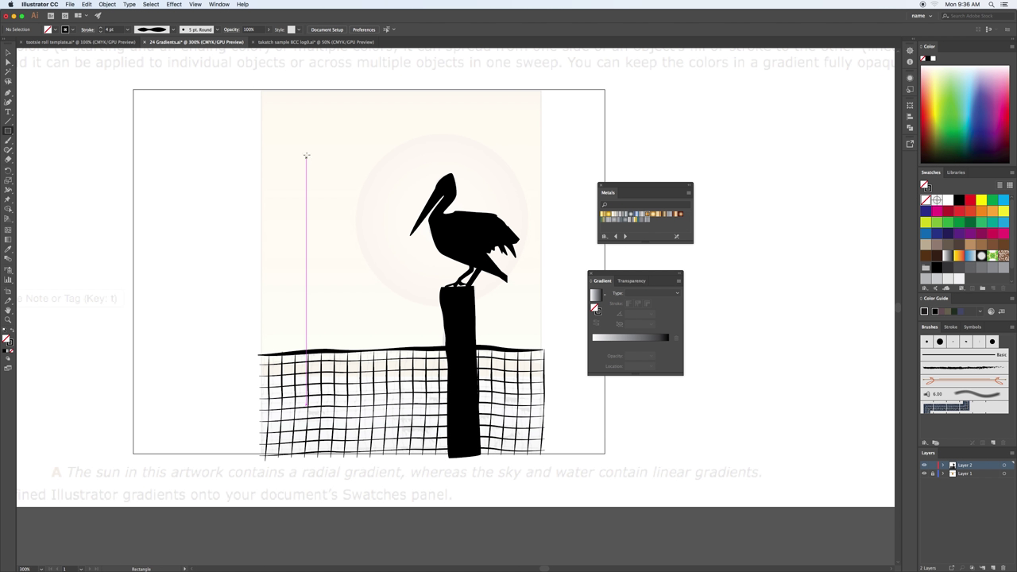
{"action": "left_click_drag", "start_coordinate": [262, 89], "coordinate": [543, 382]}
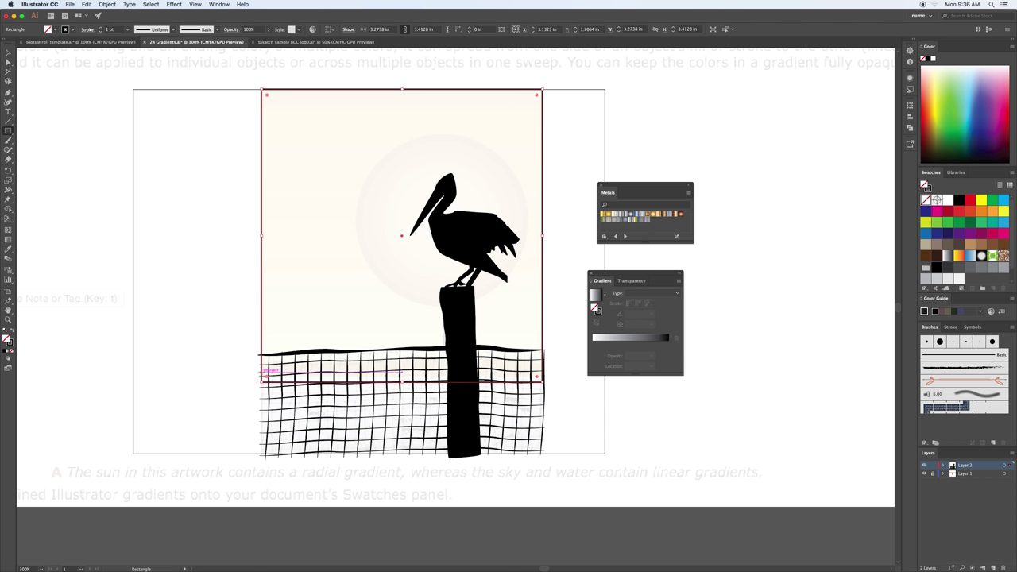
{"action": "left_click_drag", "start_coordinate": [262, 382], "coordinate": [541, 448]}
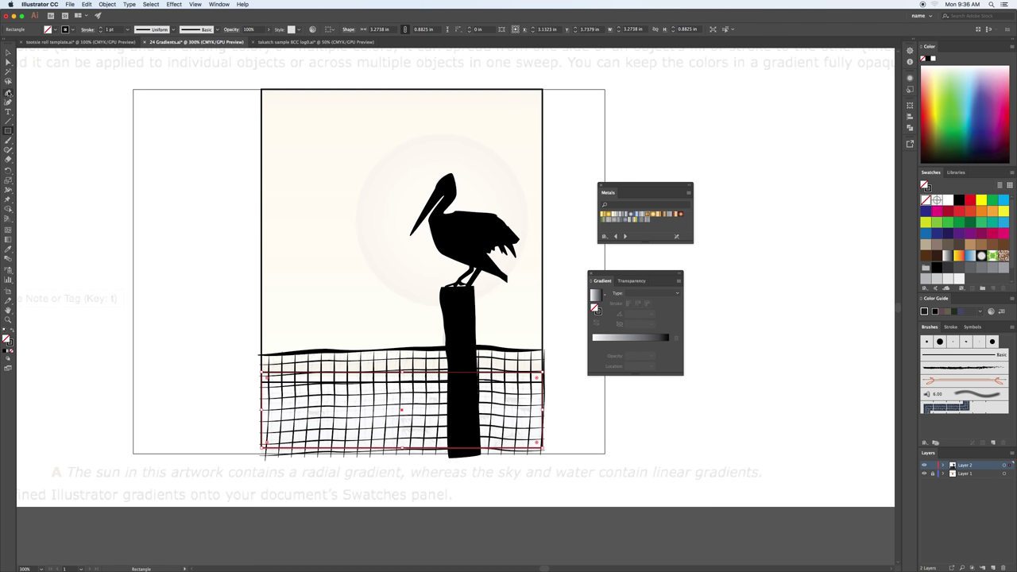
{"action": "left_click", "coordinate": [8, 93]}
Step: Draw a closed wavy band across the fence with the Pen tool and fill it yellow-green
{"action": "left_click", "coordinate": [206, 374]}
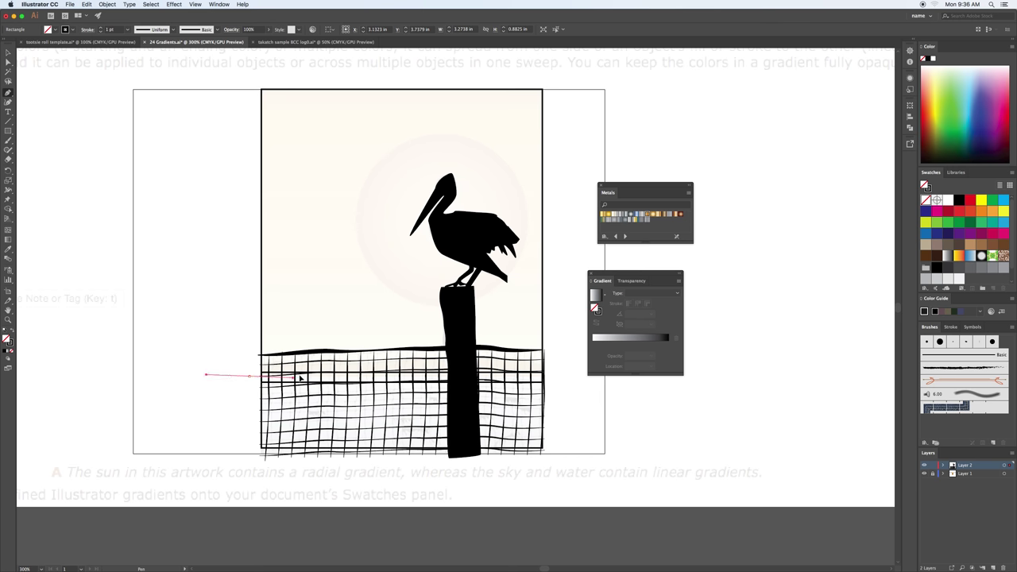
{"action": "left_click", "coordinate": [544, 371]}
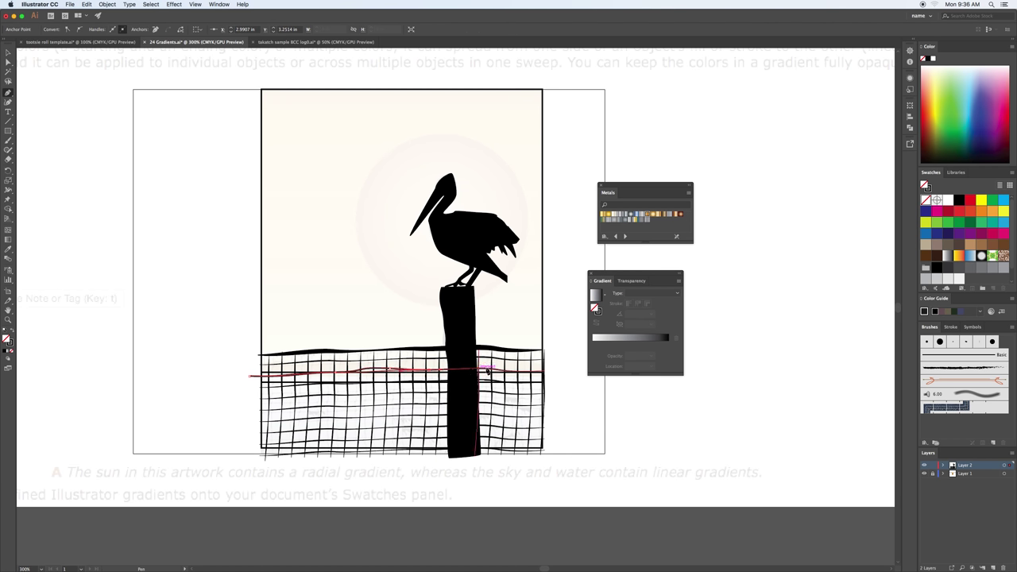
{"action": "left_click", "coordinate": [554, 372]}
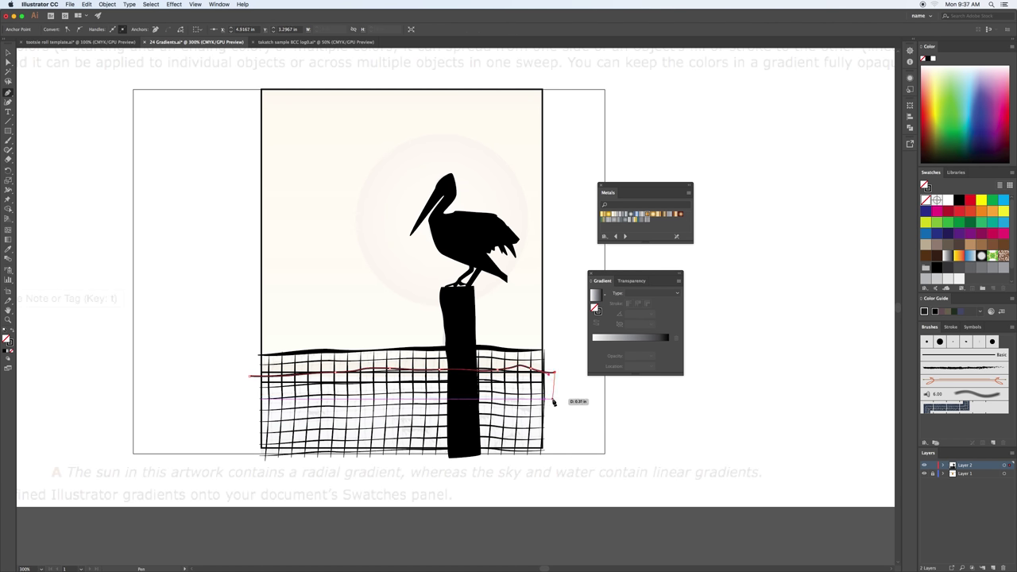
{"action": "left_click", "coordinate": [554, 399]}
{"action": "left_click", "coordinate": [249, 397]}
{"action": "left_click", "coordinate": [249, 375]}
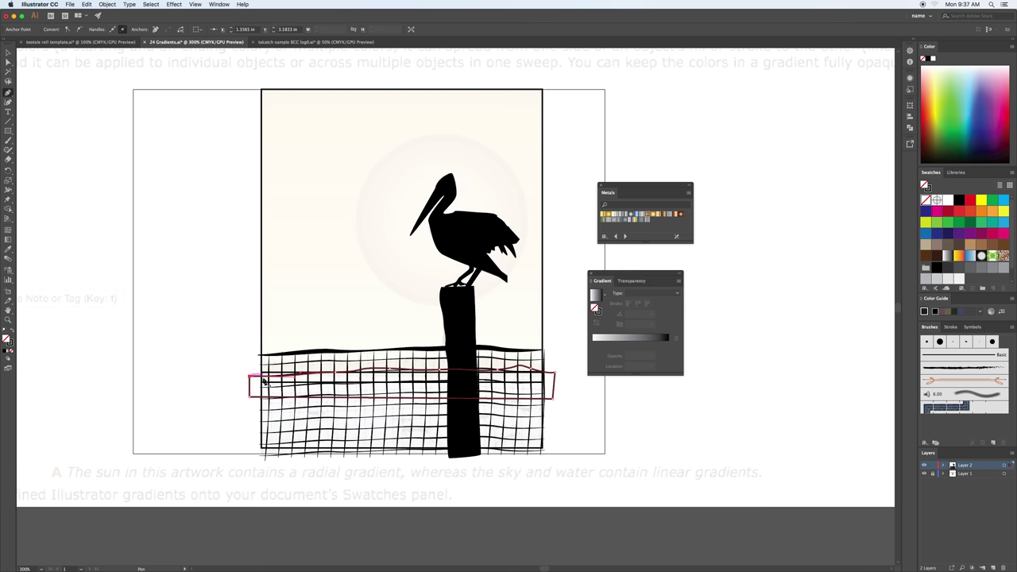
{"action": "left_click", "coordinate": [941, 106]}
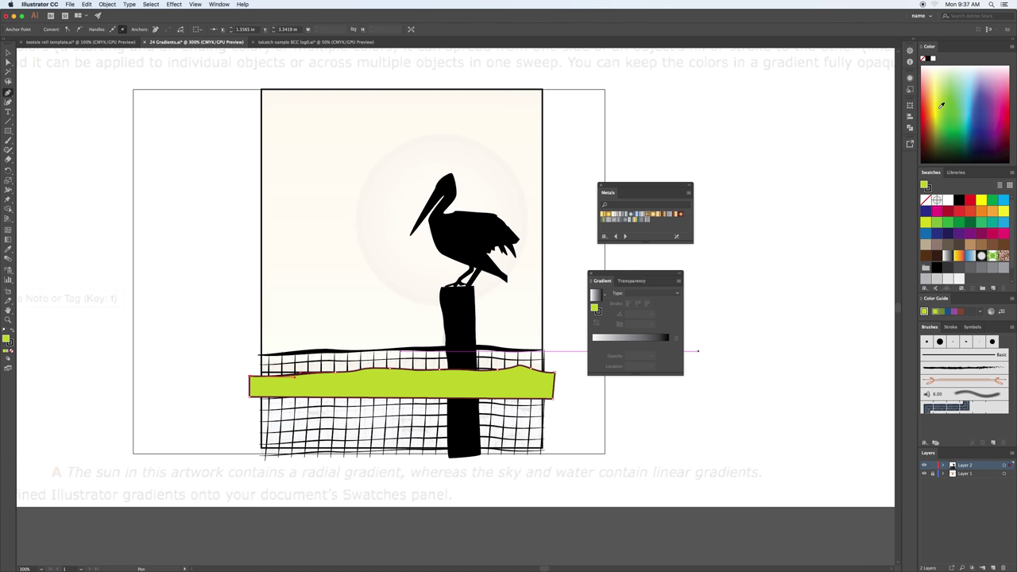
{"action": "key", "text": "v"}
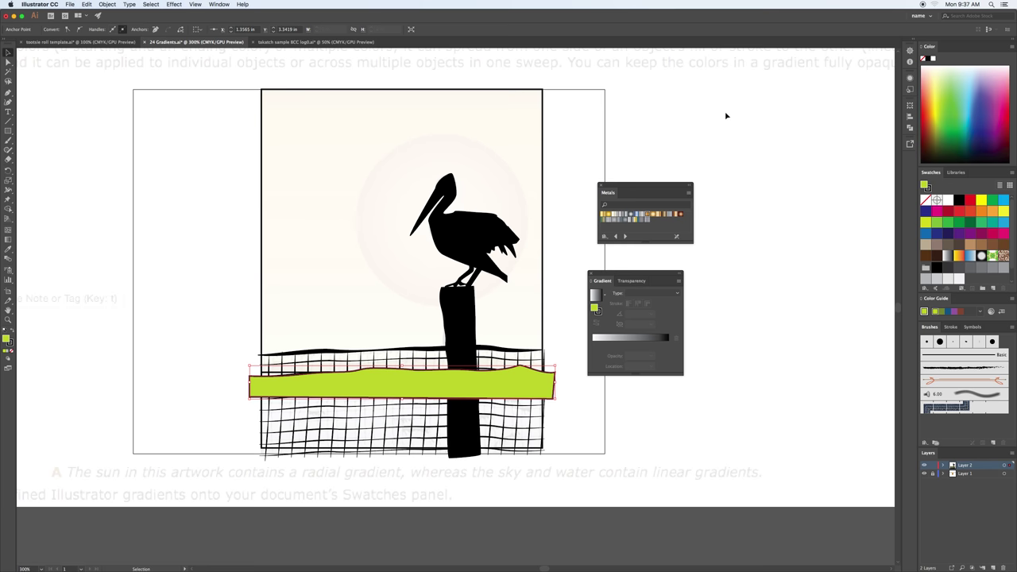
Step: Draw a large circle over the sun with the Ellipse tool
{"action": "left_click", "coordinate": [7, 132]}
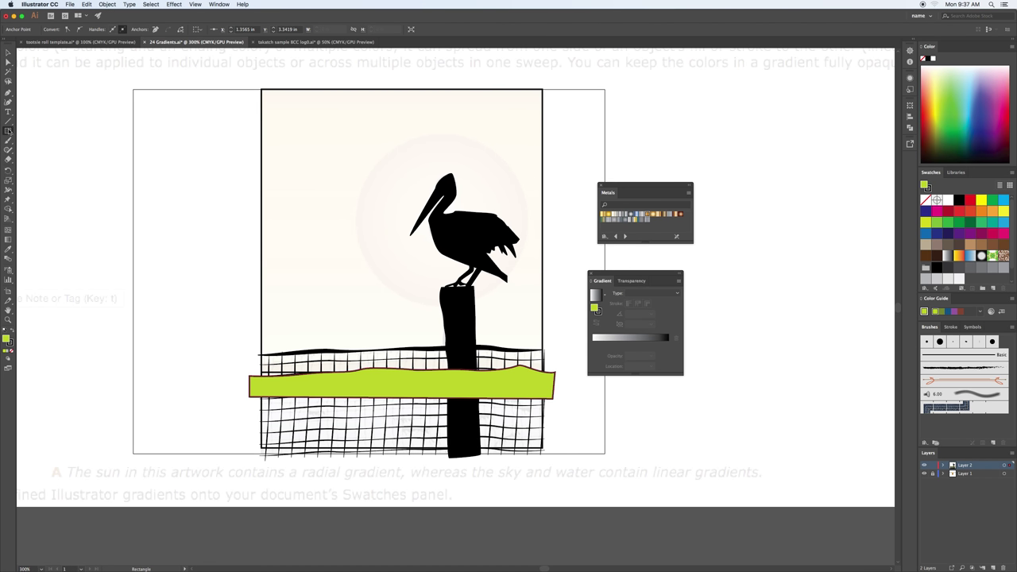
{"action": "left_click_drag", "start_coordinate": [7, 132], "coordinate": [40, 149]}
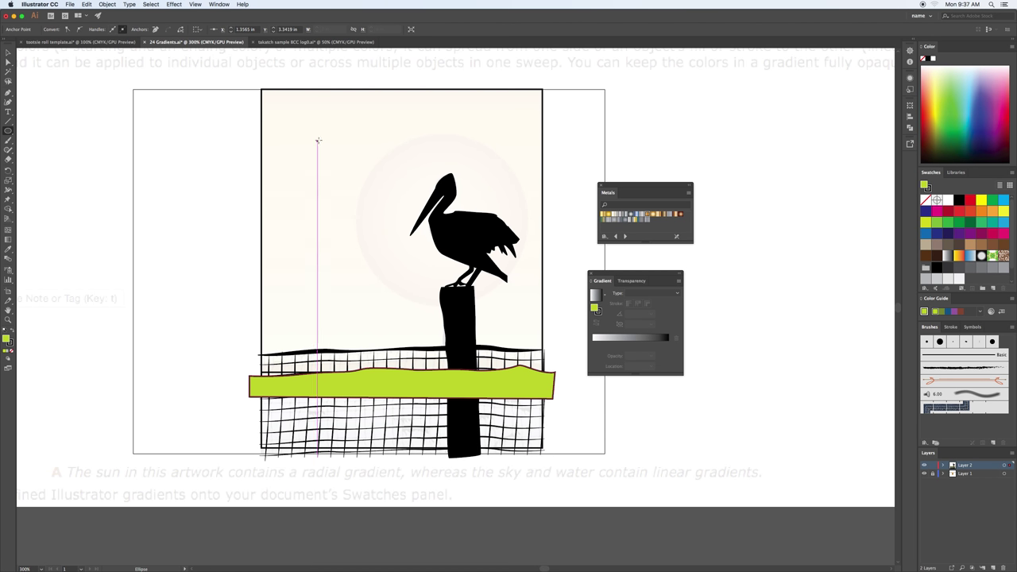
{"action": "left_click_drag", "start_coordinate": [353, 141], "coordinate": [531, 313]}
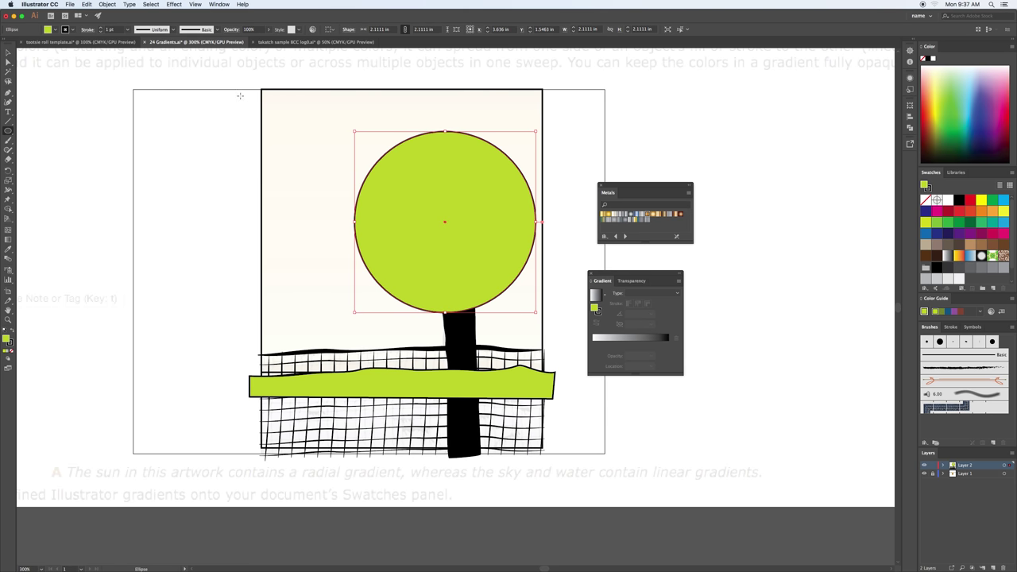
{"action": "key", "text": "v"}
{"action": "left_click", "coordinate": [275, 93]}
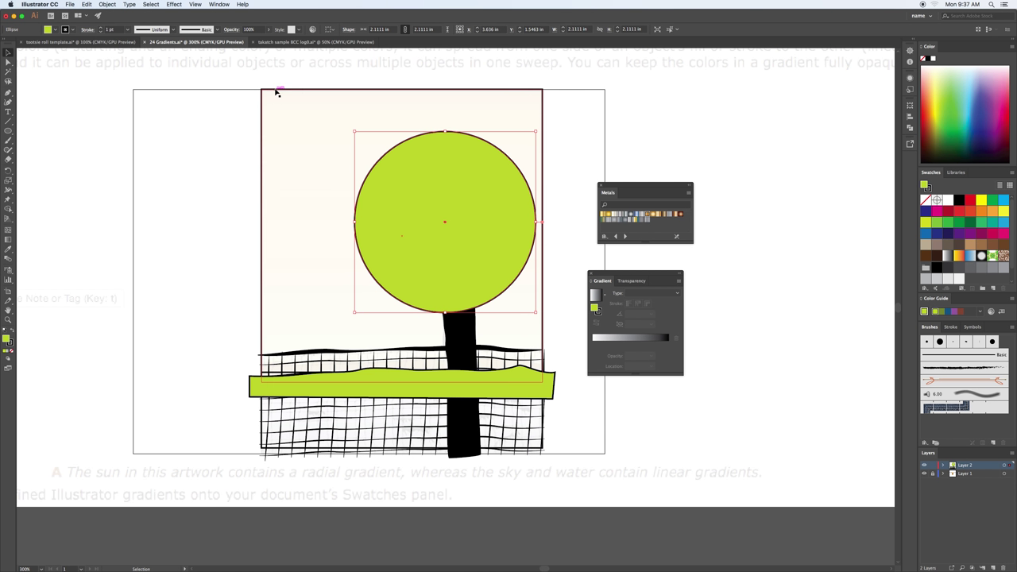
Step: Fill the sky mint green and the water light green, and nudge the wave band up
{"action": "left_click", "coordinate": [961, 85]}
{"action": "left_click", "coordinate": [379, 453]}
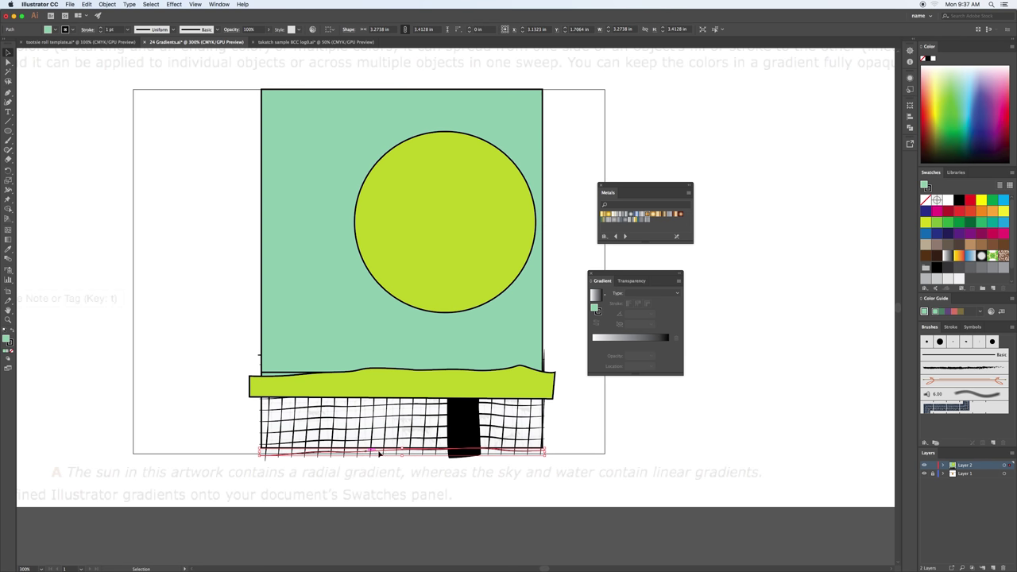
{"action": "left_click", "coordinate": [964, 125]}
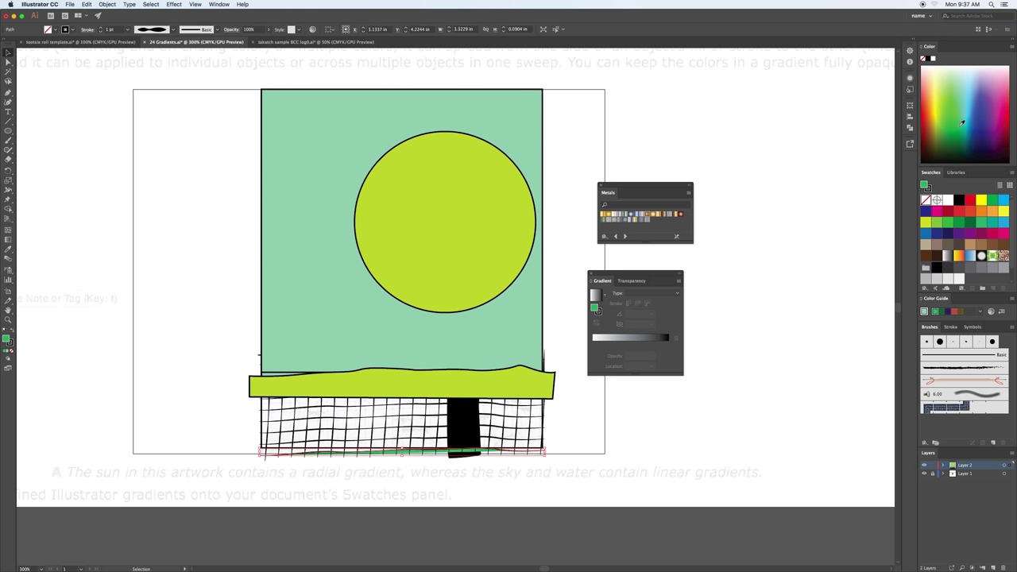
{"action": "key", "text": "ctrl+z"}
{"action": "left_click", "coordinate": [628, 411]}
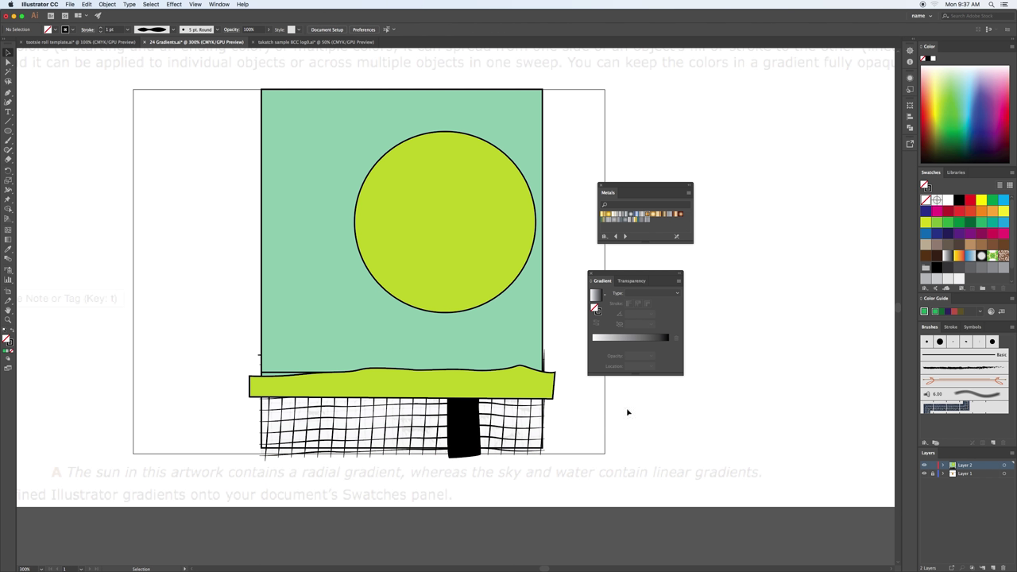
{"action": "left_click", "coordinate": [545, 447]}
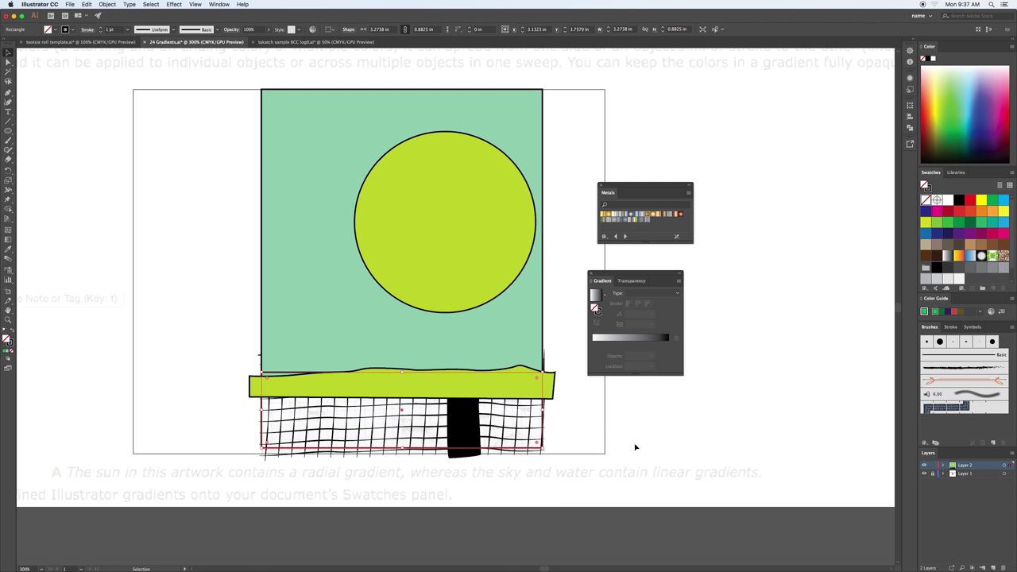
{"action": "left_click", "coordinate": [961, 82]}
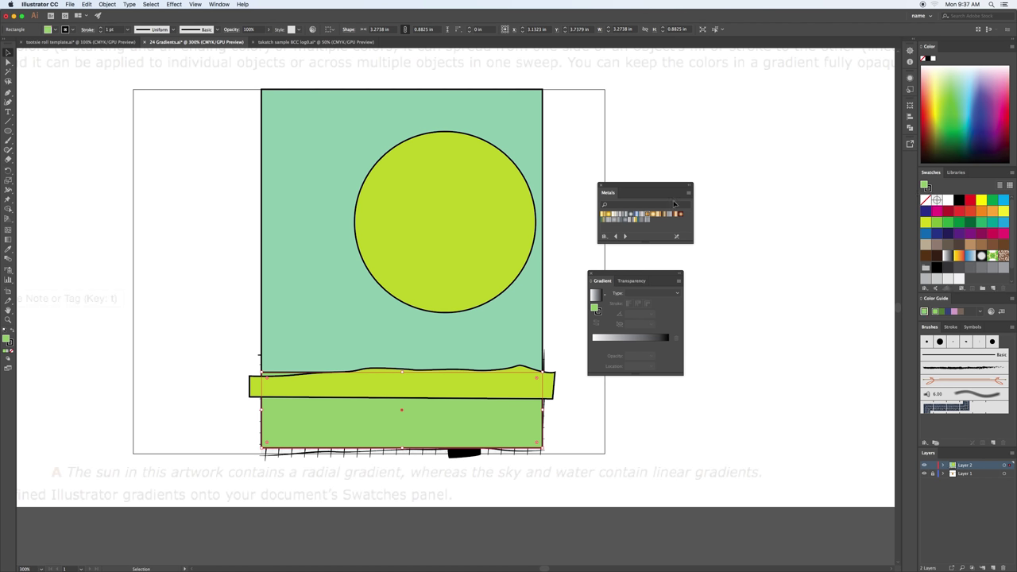
{"action": "left_click", "coordinate": [258, 388]}
{"action": "left_click_drag", "start_coordinate": [285, 389], "coordinate": [285, 383]}
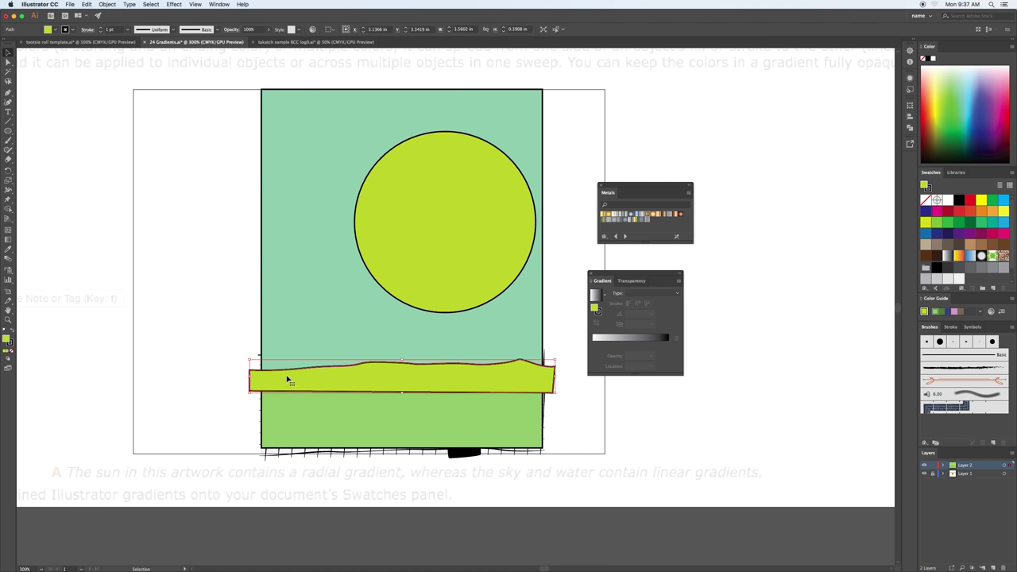
Step: Group the sun, sky, band and water shapes and send them to the back
{"action": "left_click", "coordinate": [231, 296]}
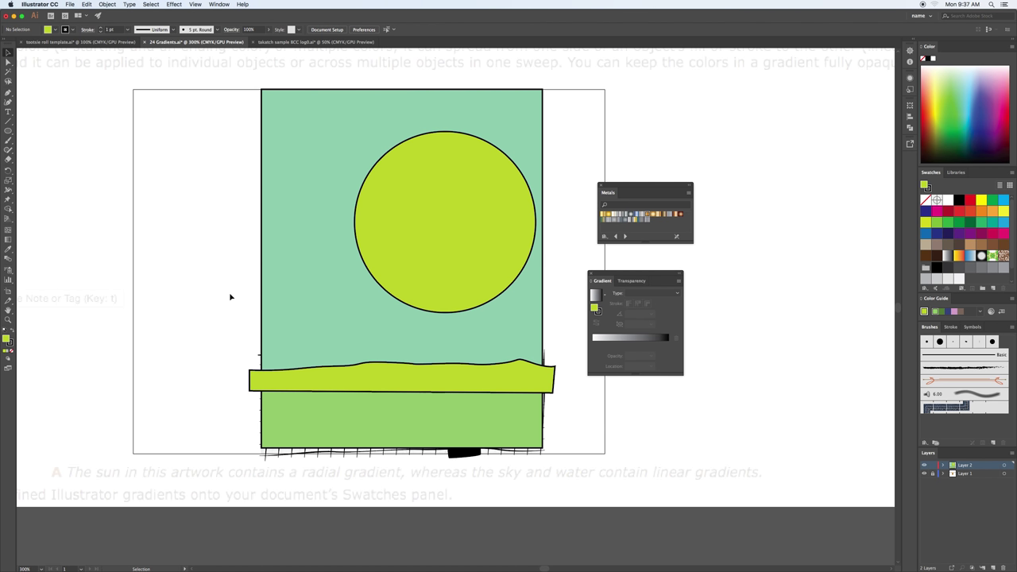
{"action": "left_click", "coordinate": [481, 279]}
{"action": "left_click", "coordinate": [316, 286], "text": "shift"}
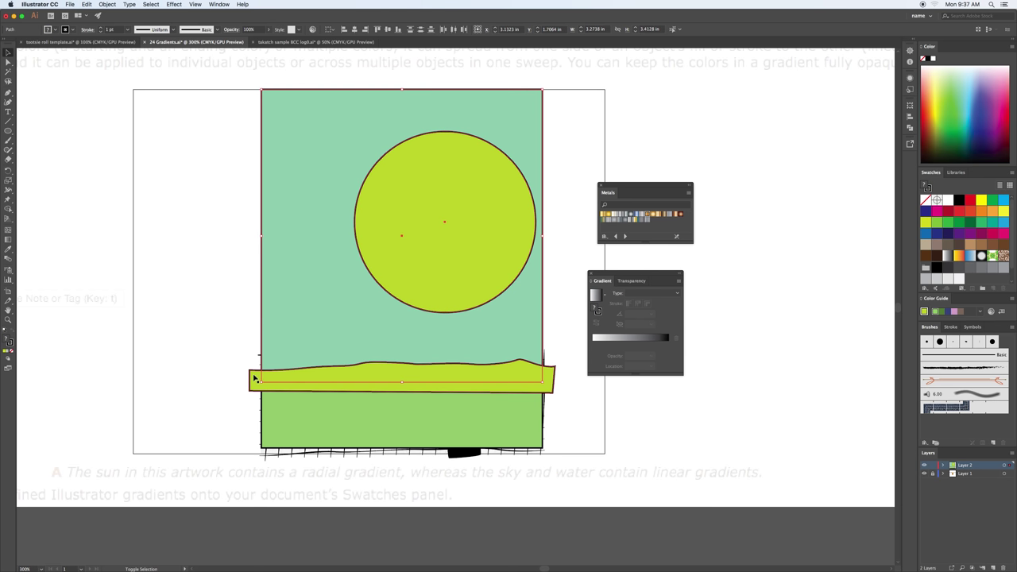
{"action": "left_click", "coordinate": [255, 378], "text": "shift"}
{"action": "left_click", "coordinate": [263, 411], "text": "shift"}
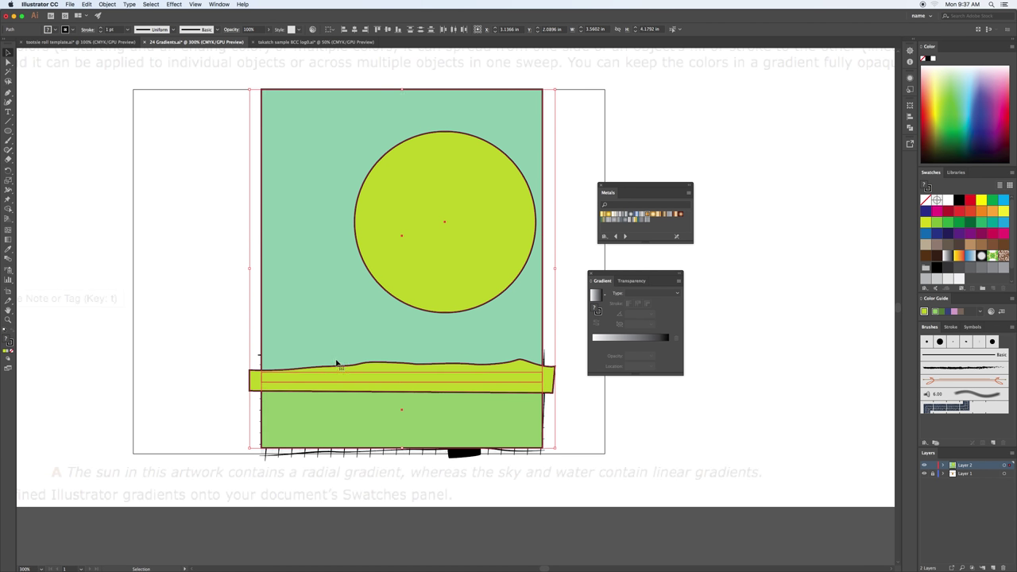
{"action": "key", "text": "super+g"}
{"action": "key", "text": "super+shift+bracketleft"}
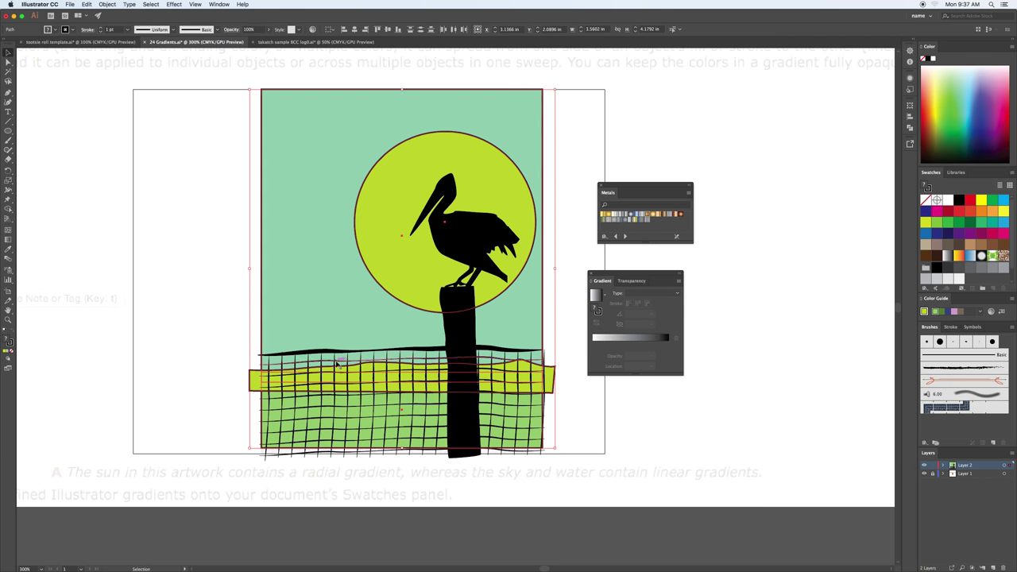
{"action": "left_click", "coordinate": [222, 283]}
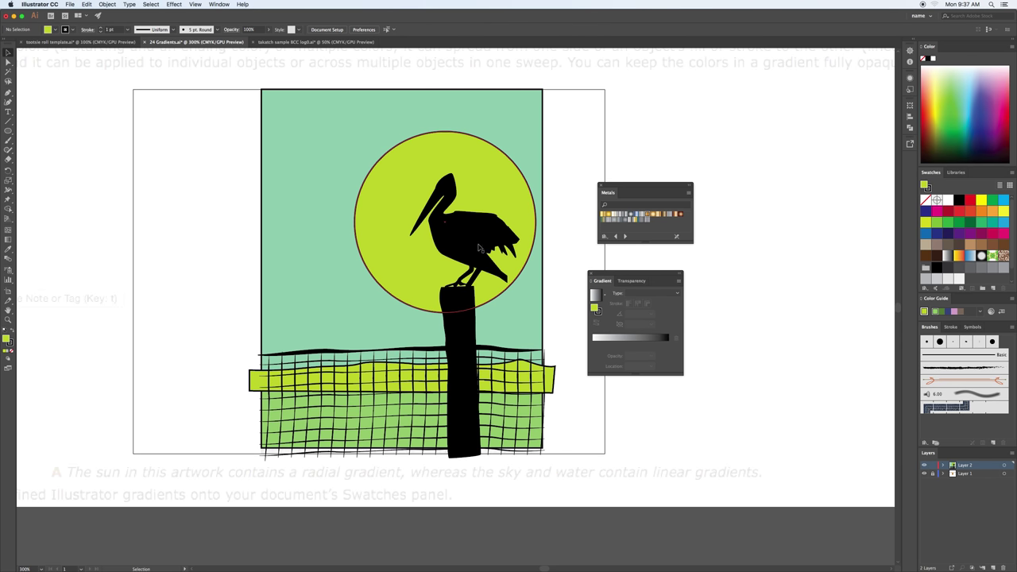
Step: Fill the sun with the Brass Radial gradient and change its outer stop to orange
{"action": "left_click", "coordinate": [515, 184]}
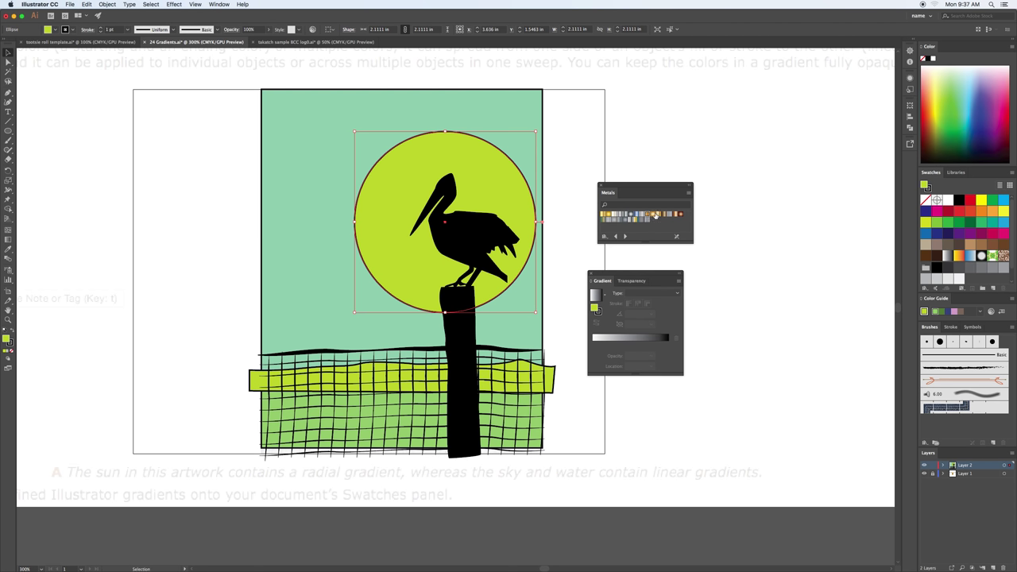
{"action": "left_click", "coordinate": [654, 215]}
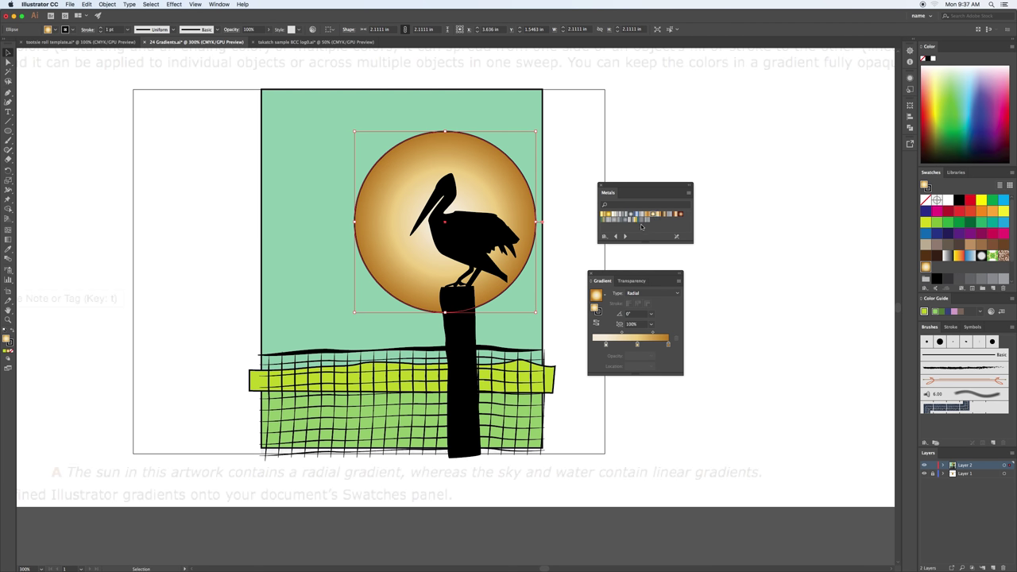
{"action": "double_click", "coordinate": [667, 345]}
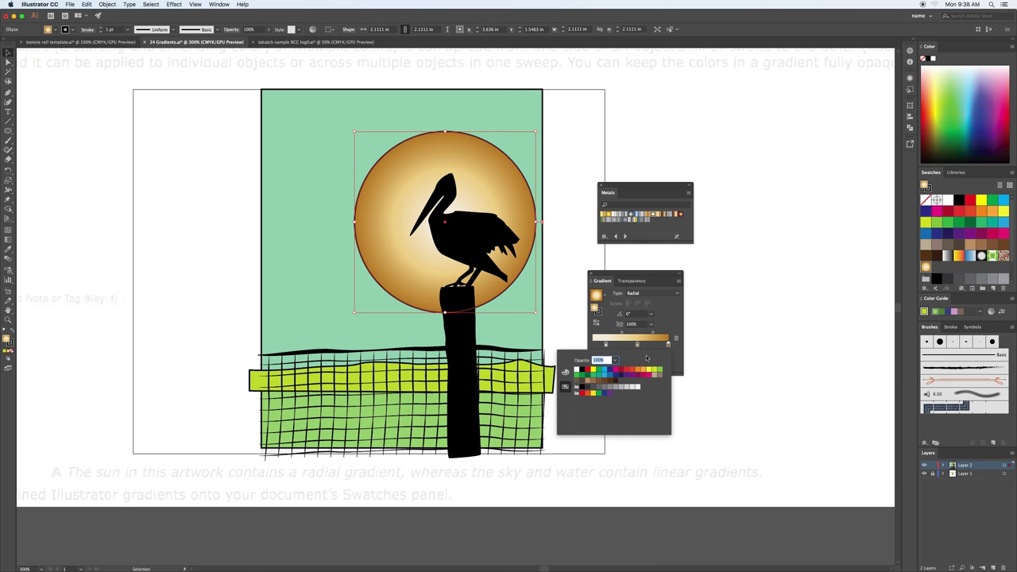
{"action": "left_click", "coordinate": [646, 372]}
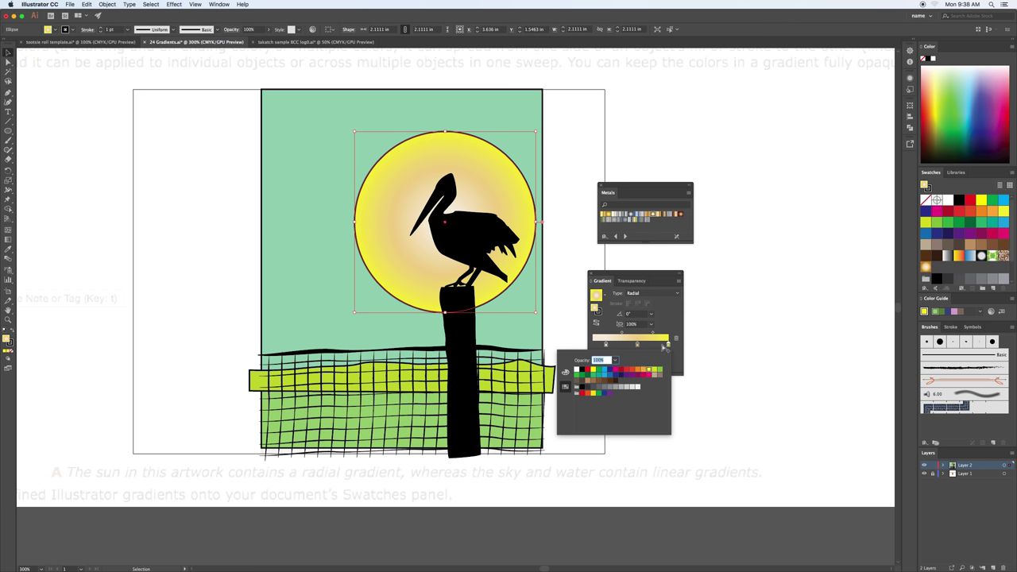
{"action": "left_click", "coordinate": [638, 372]}
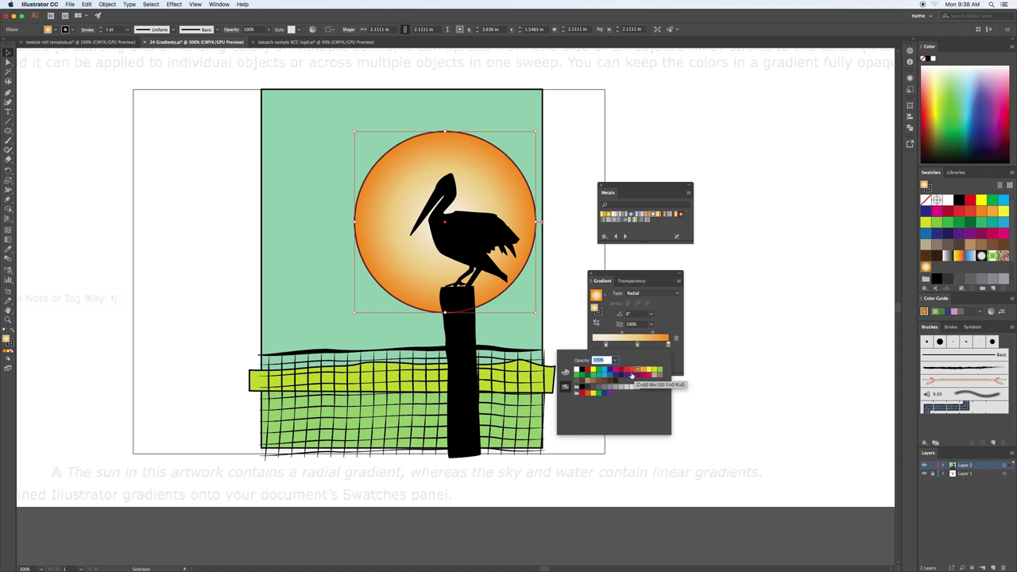
{"action": "left_click", "coordinate": [10, 348]}
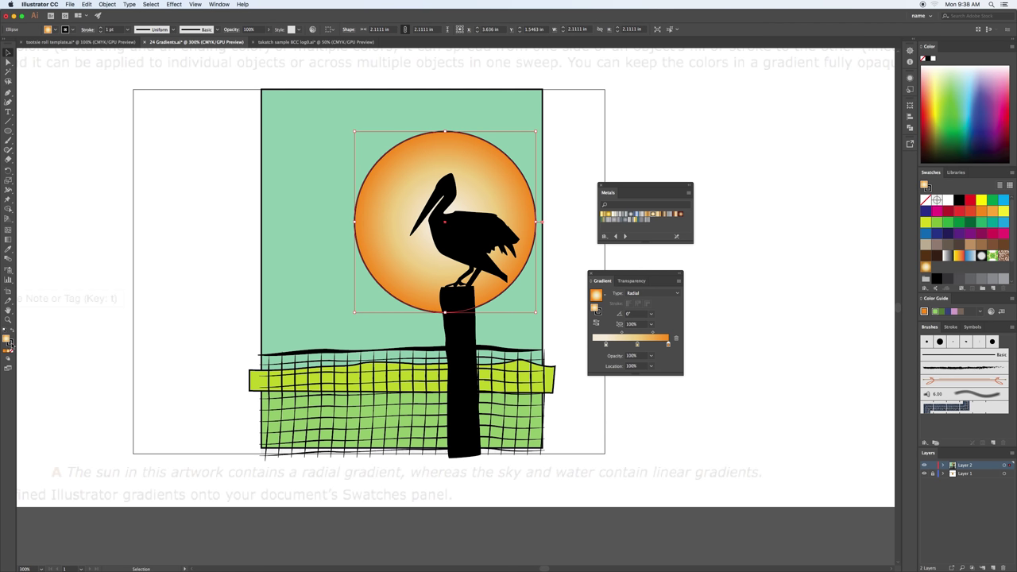
{"action": "left_click", "coordinate": [13, 351]}
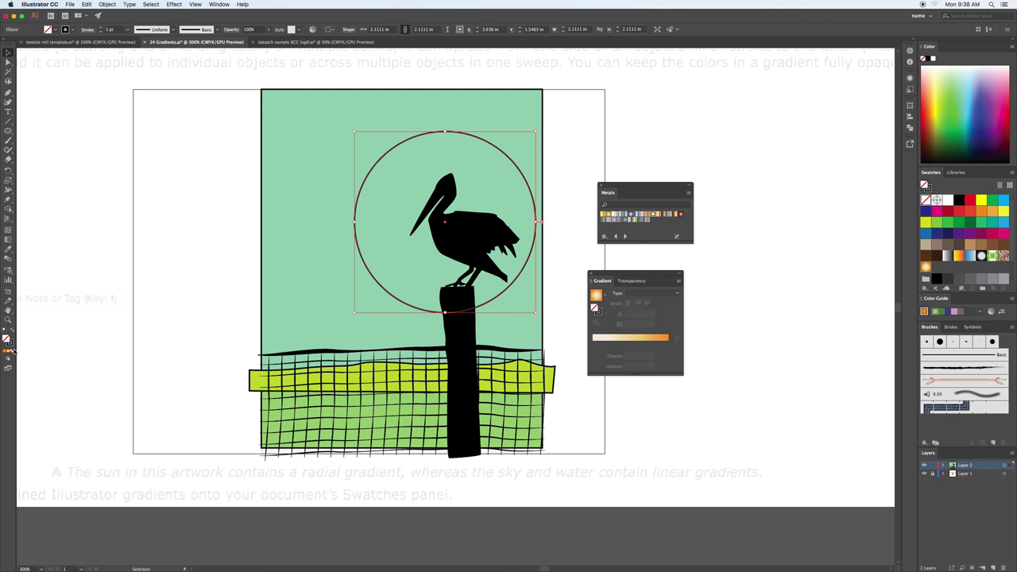
{"action": "left_click", "coordinate": [12, 350]}
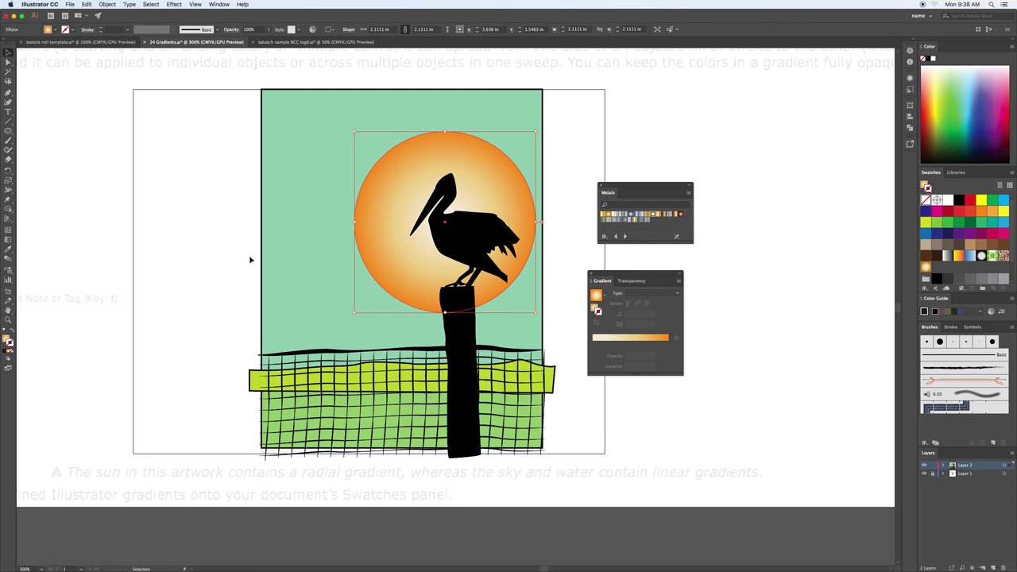
Step: Apply the Seasons library's Summer Red gradient to the sky, running vertically and reversed
{"action": "left_click", "coordinate": [279, 228]}
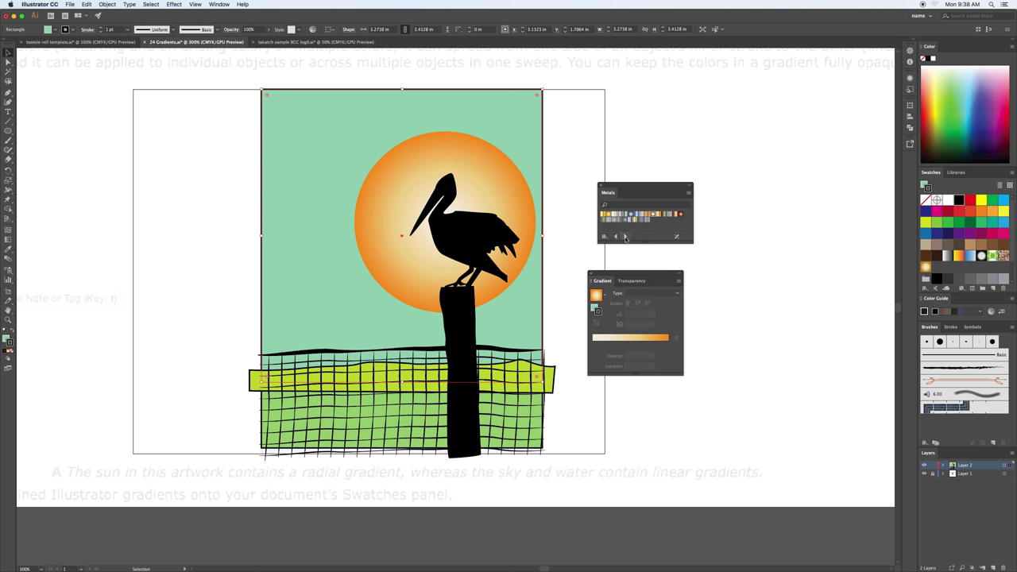
{"action": "left_click", "coordinate": [626, 236]}
{"action": "left_click", "coordinate": [625, 236]}
{"action": "left_click", "coordinate": [626, 236]}
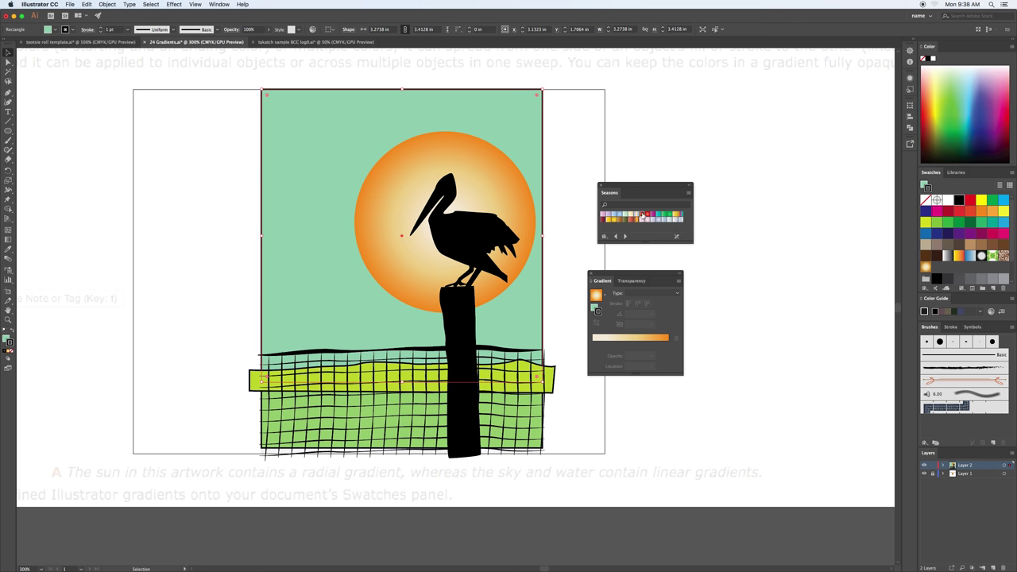
{"action": "left_click", "coordinate": [642, 216]}
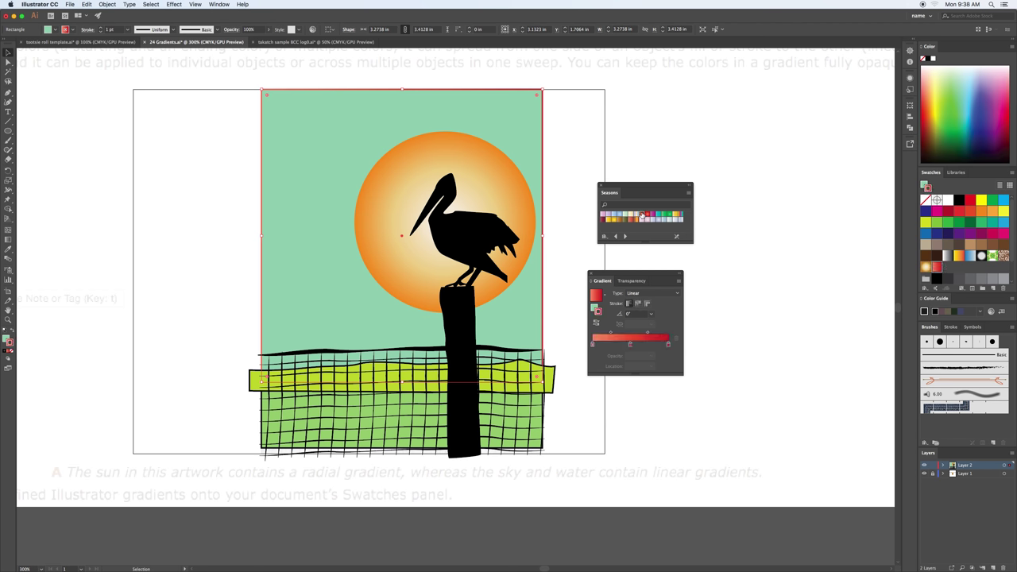
{"action": "key", "text": "super+z"}
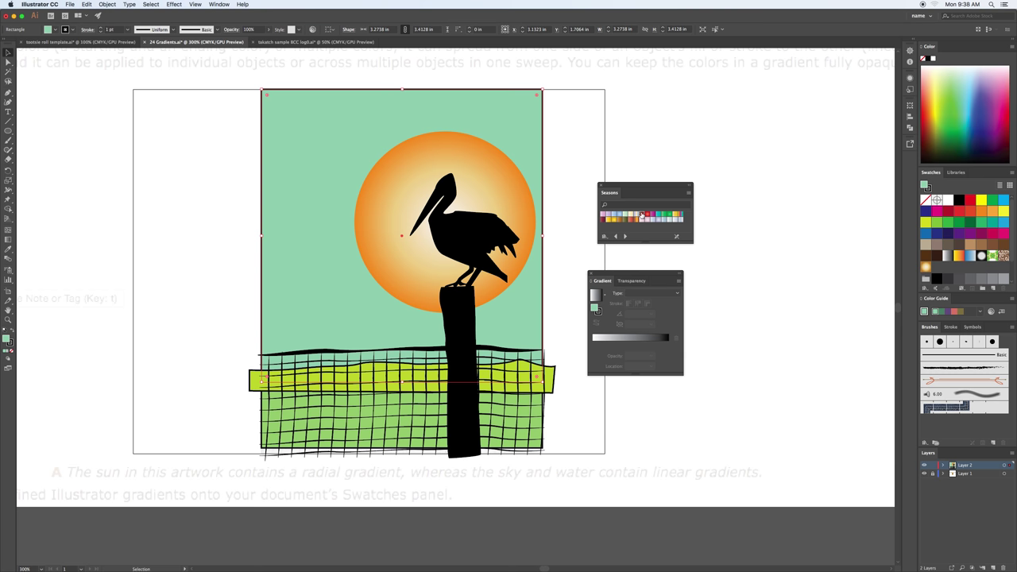
{"action": "left_click", "coordinate": [642, 216]}
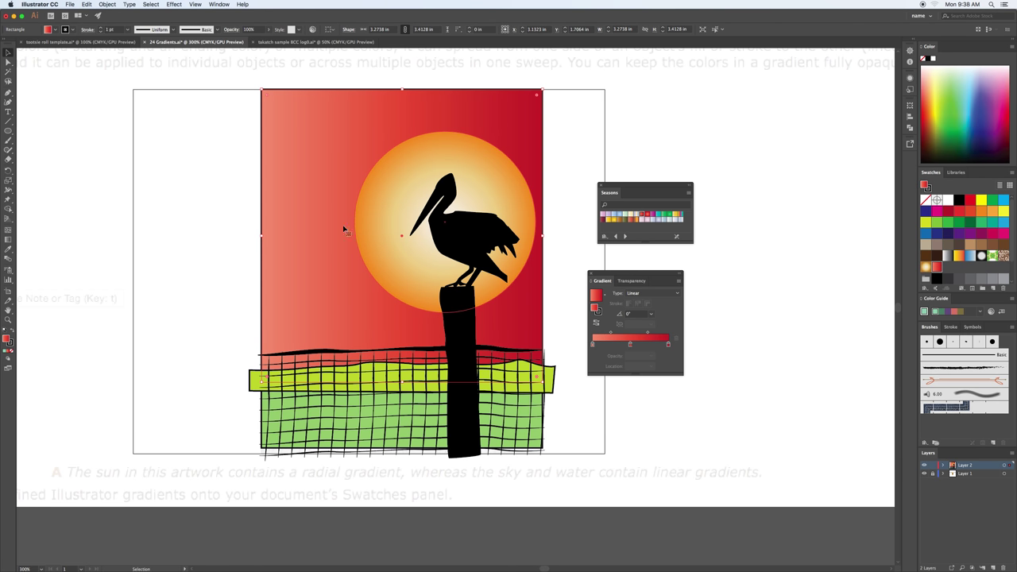
{"action": "left_click", "coordinate": [9, 239]}
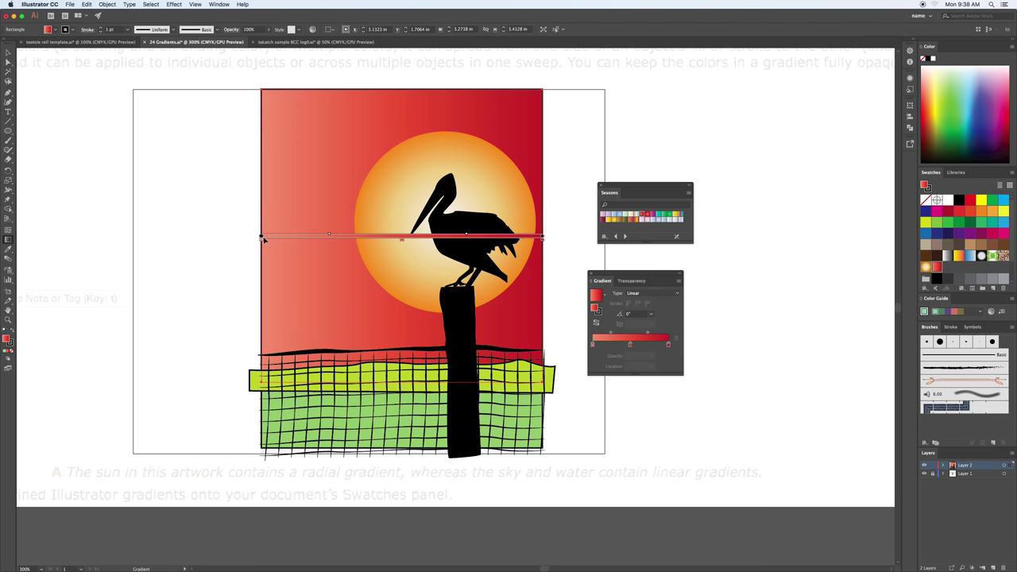
{"action": "mouse_move", "coordinate": [263, 236]}
{"action": "left_mouse_down"}
{"action": "mouse_move", "coordinate": [310, 197]}
{"action": "mouse_move", "coordinate": [309, 236]}
{"action": "left_mouse_up"}
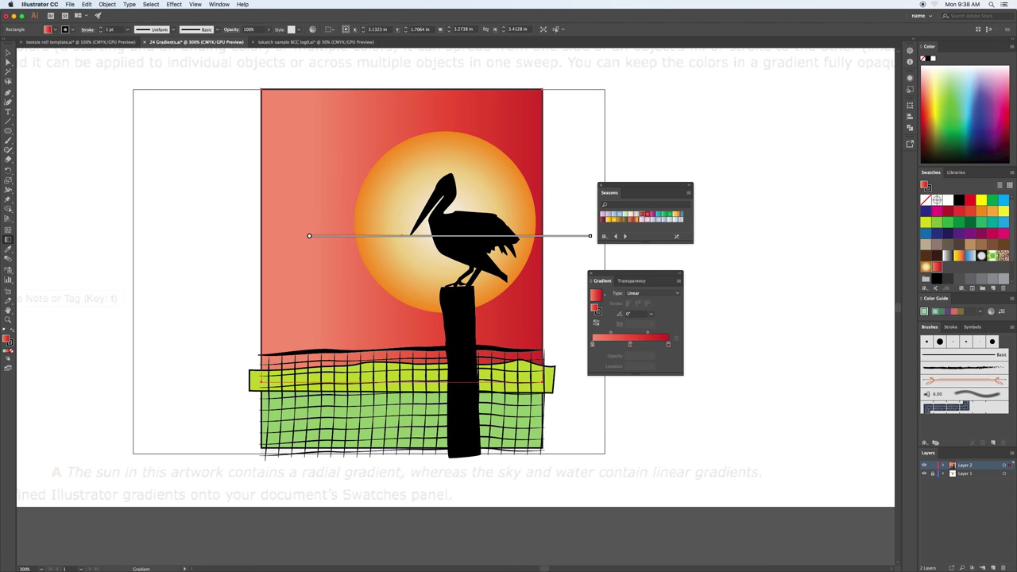
{"action": "left_click_drag", "start_coordinate": [352, 99], "coordinate": [349, 358]}
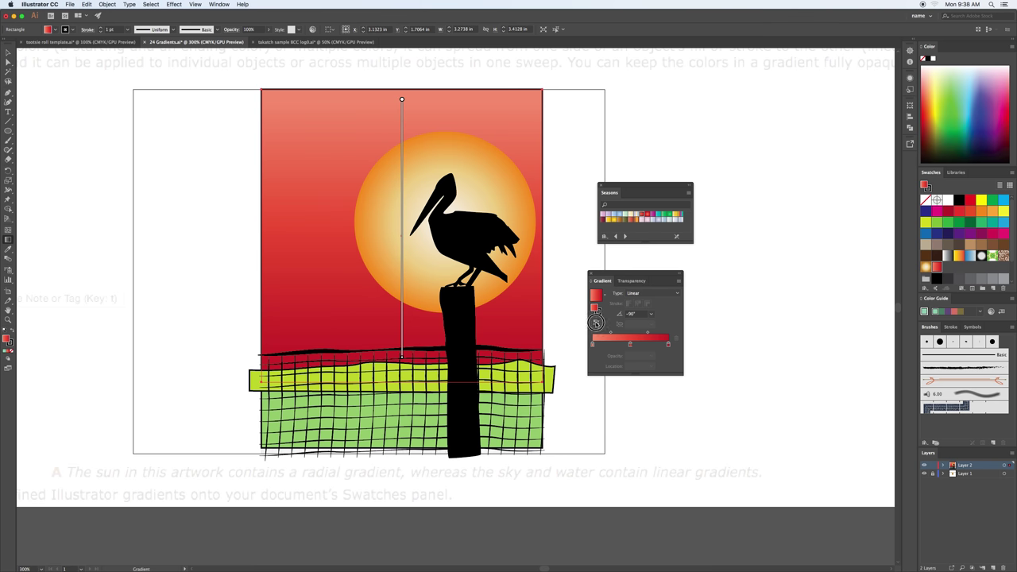
{"action": "left_click", "coordinate": [597, 323]}
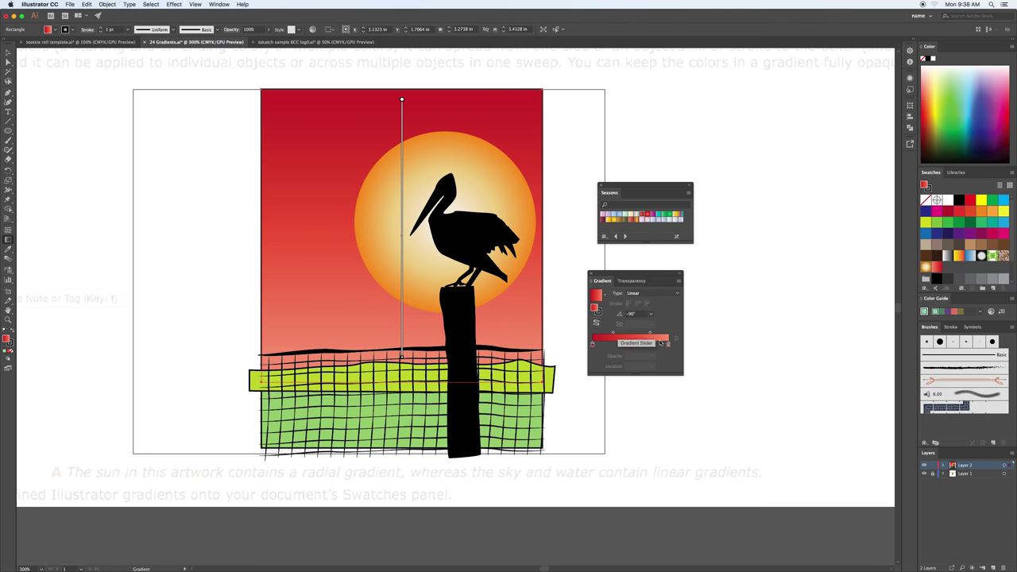
Step: Make the left stop yellow, delete the middle stop, and set the right stop to 40% yellow
{"action": "left_click", "coordinate": [593, 345]}
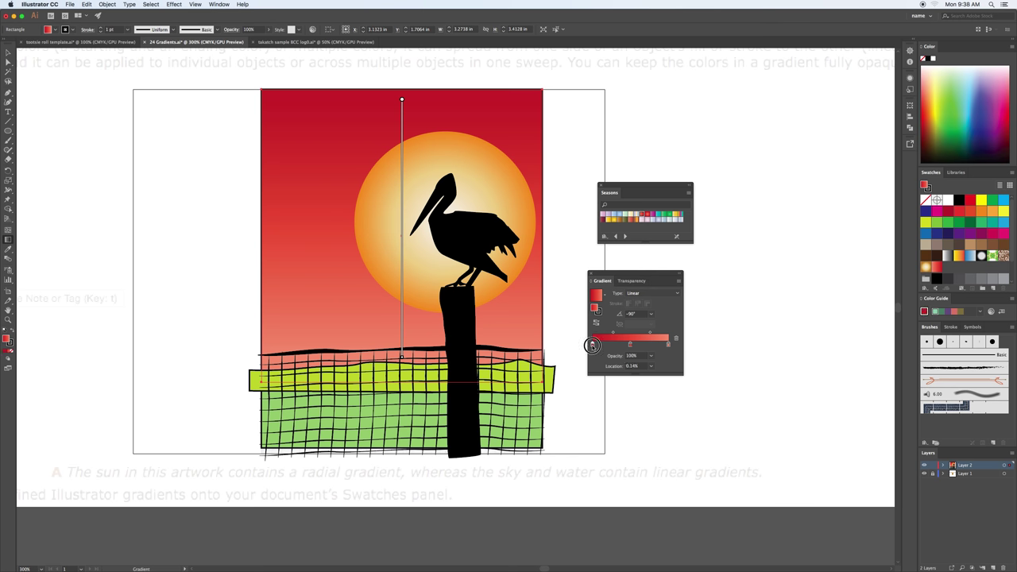
{"action": "double_click", "coordinate": [592, 345]}
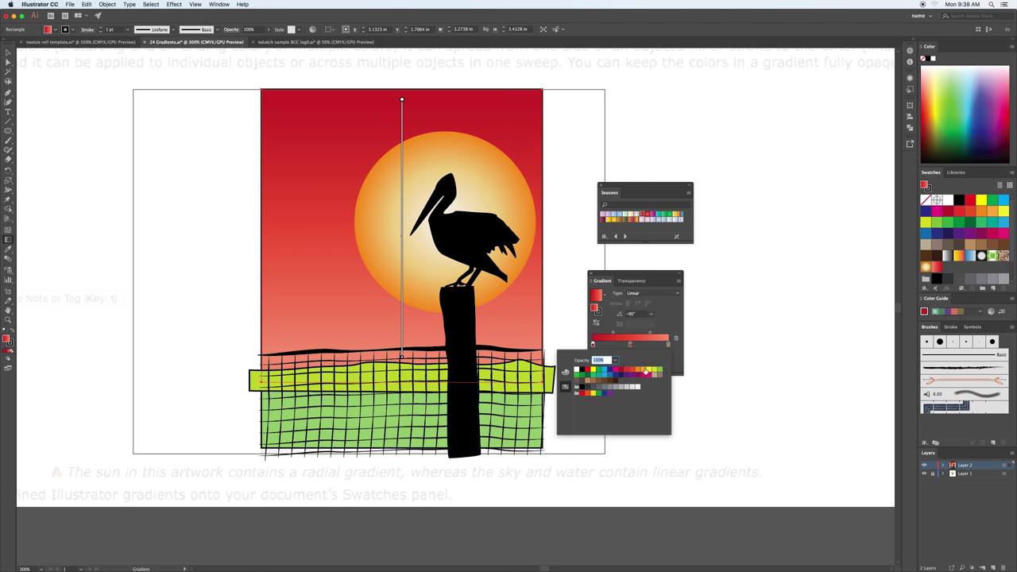
{"action": "left_click", "coordinate": [645, 371]}
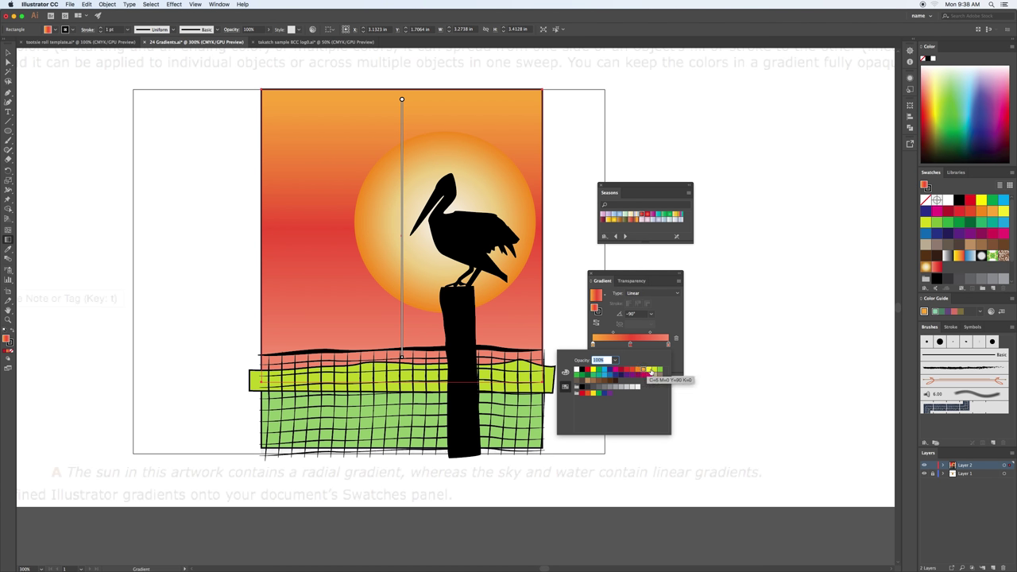
{"action": "left_click", "coordinate": [650, 372]}
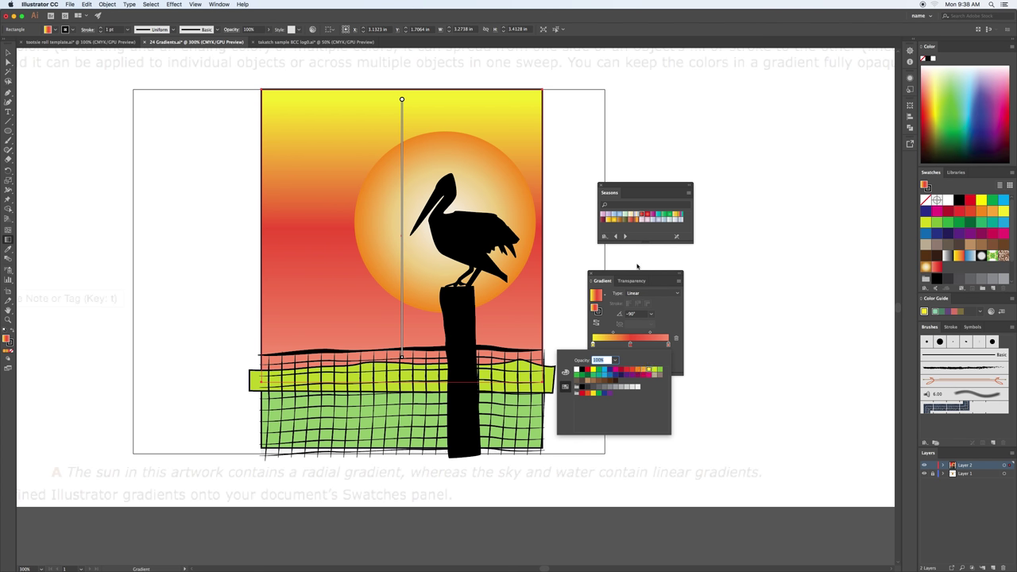
{"action": "mouse_move", "coordinate": [630, 346]}
{"action": "left_mouse_down"}
{"action": "mouse_move", "coordinate": [598, 362]}
{"action": "mouse_move", "coordinate": [625, 362]}
{"action": "left_mouse_up"}
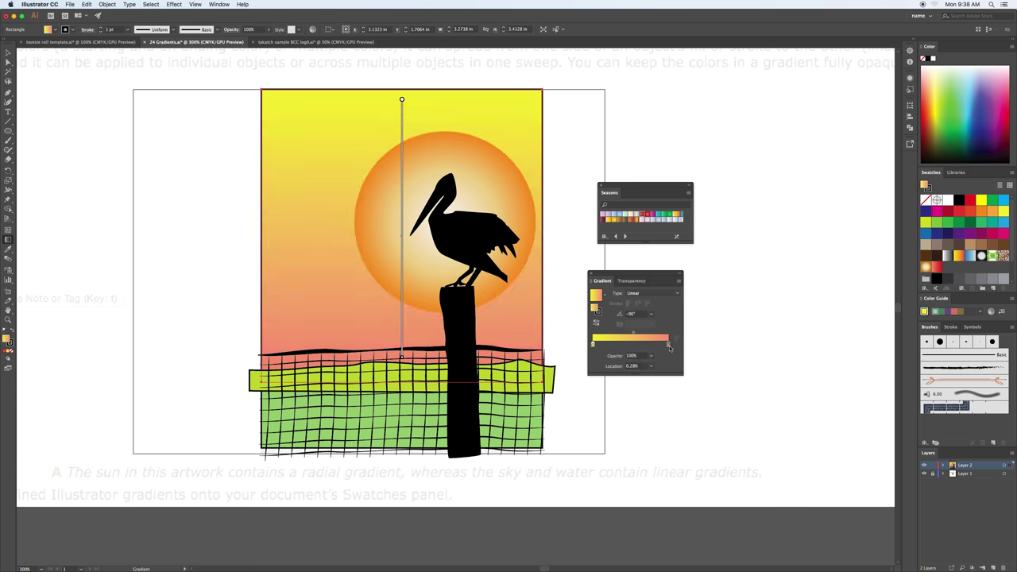
{"action": "left_click", "coordinate": [669, 344]}
{"action": "double_click", "coordinate": [669, 345]}
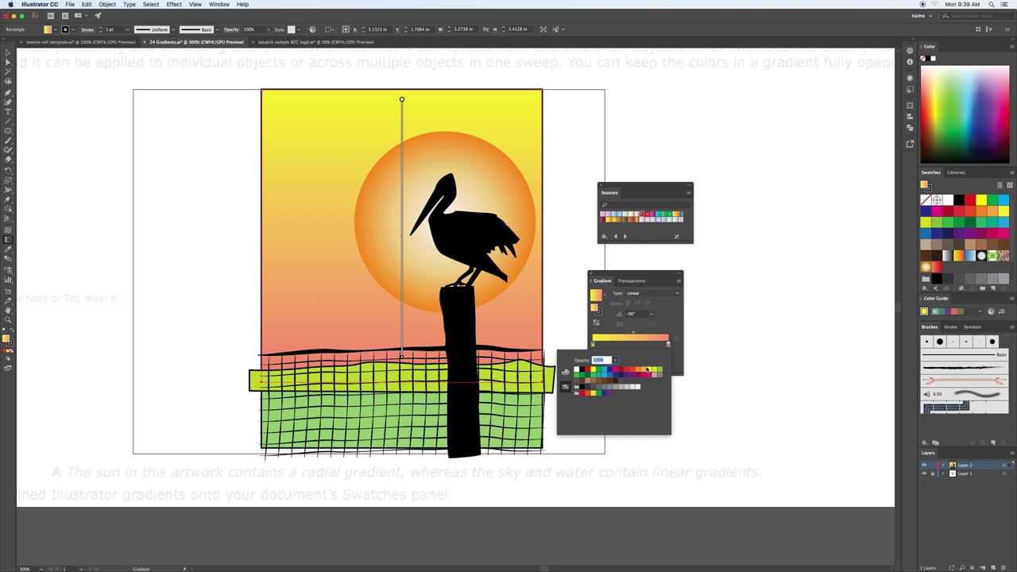
{"action": "left_click", "coordinate": [650, 371]}
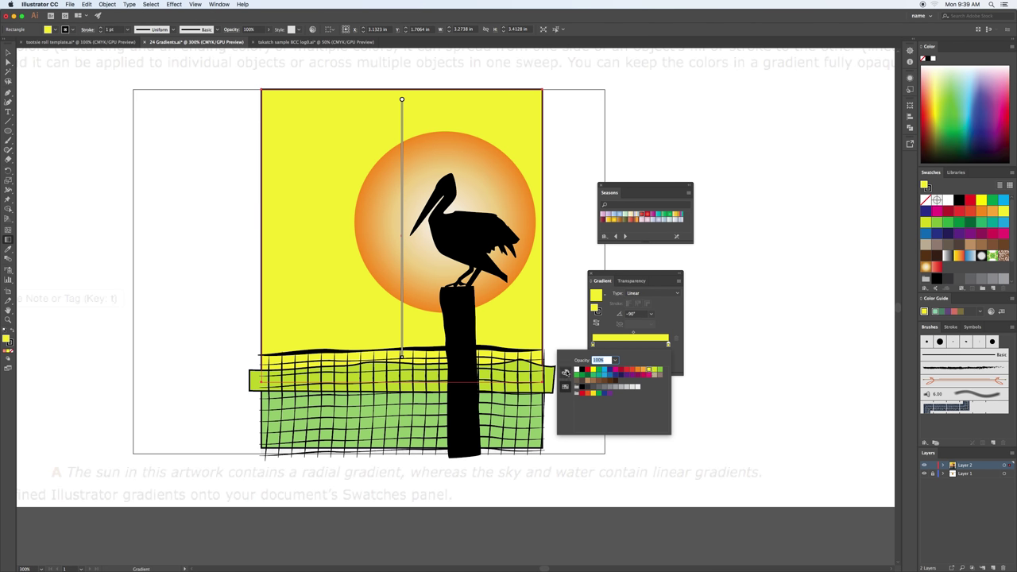
{"action": "left_click", "coordinate": [565, 372]}
{"action": "left_click_drag", "start_coordinate": [622, 399], "coordinate": [630, 396]}
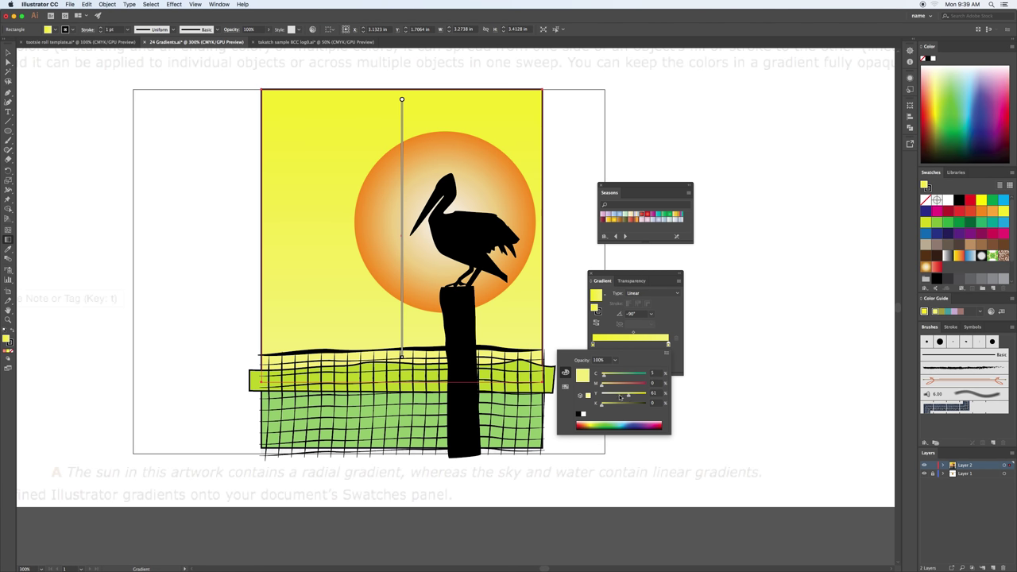
{"action": "left_click", "coordinate": [620, 398]}
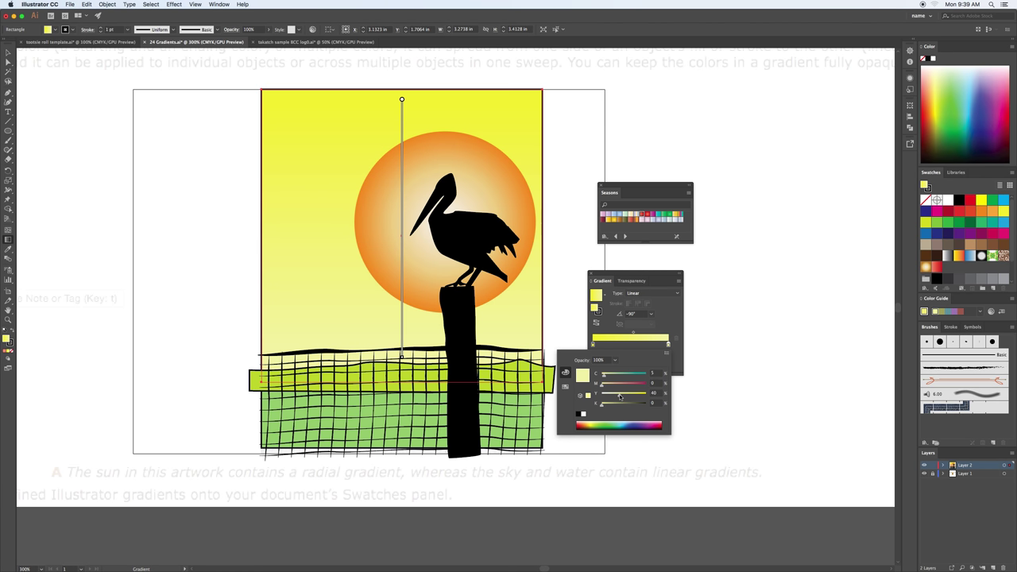
{"action": "left_click", "coordinate": [237, 266]}
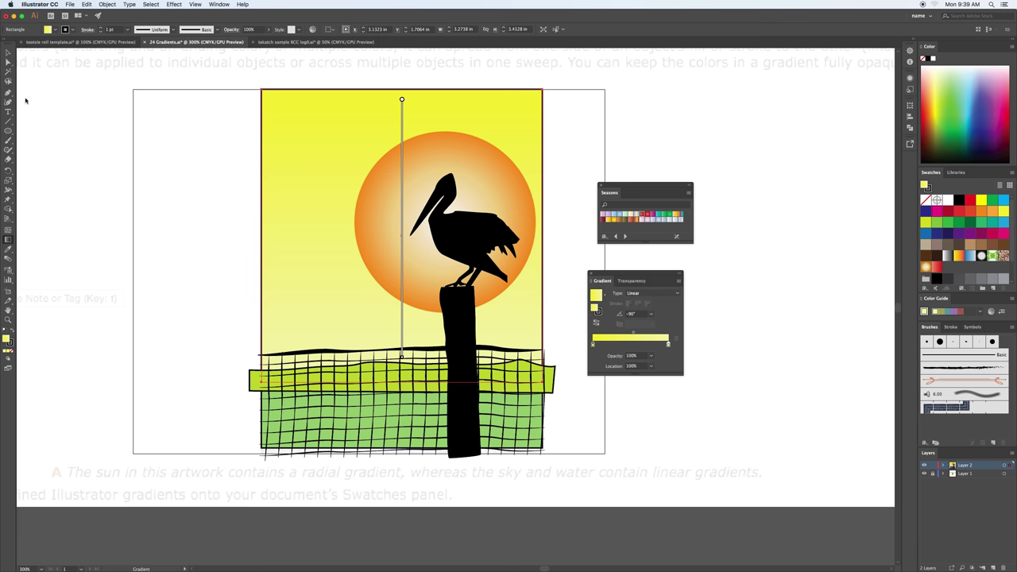
Step: Remove the sky rectangle's outline and deselect it
{"action": "left_click", "coordinate": [11, 348]}
{"action": "key", "text": "slash"}
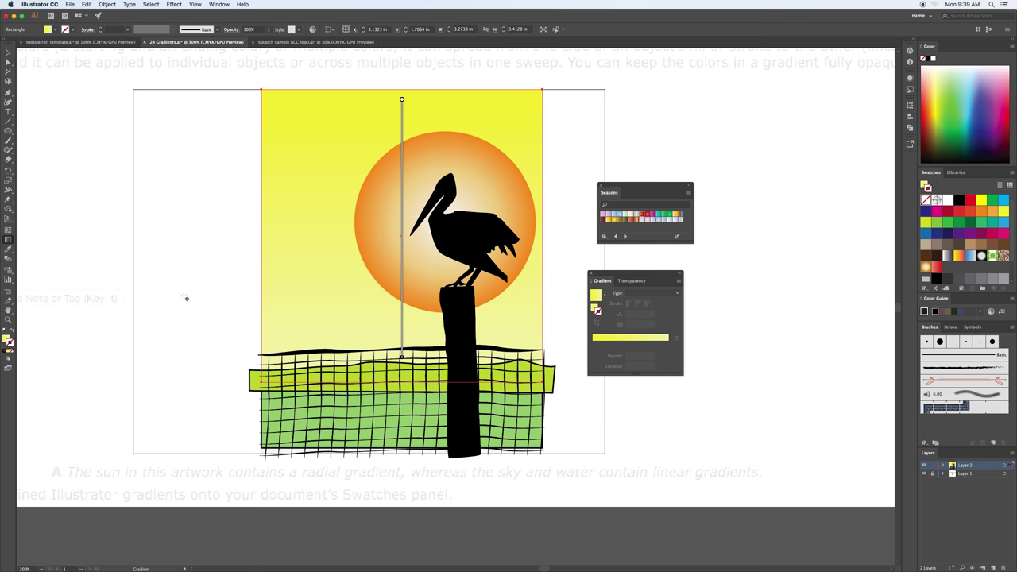
{"action": "key", "text": "v"}
{"action": "left_click", "coordinate": [224, 309]}
Step: Give the upper water band no outline and a top-to-bottom Autumn Red Orange gradient
{"action": "left_click", "coordinate": [258, 382]}
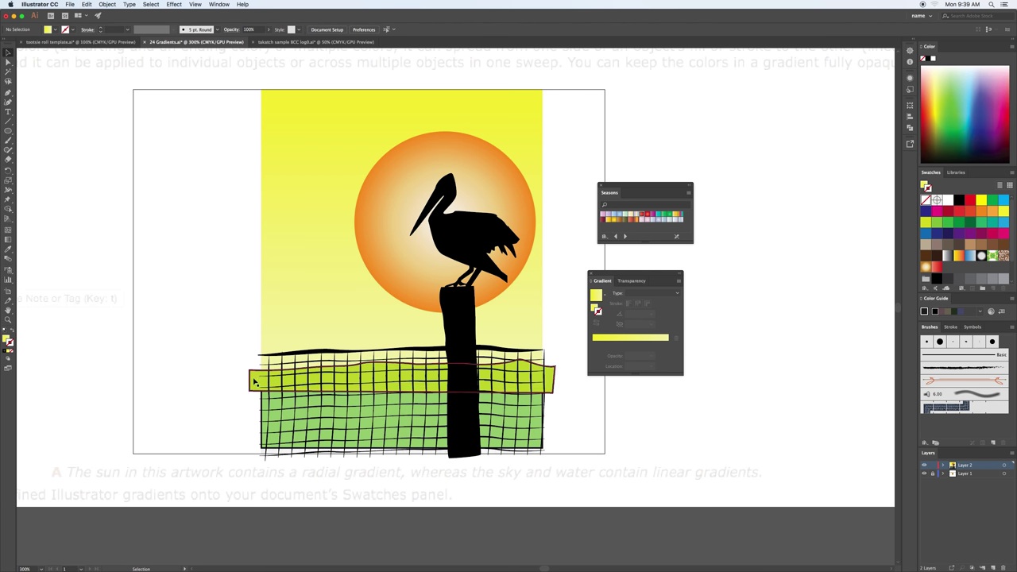
{"action": "left_click", "coordinate": [616, 222]}
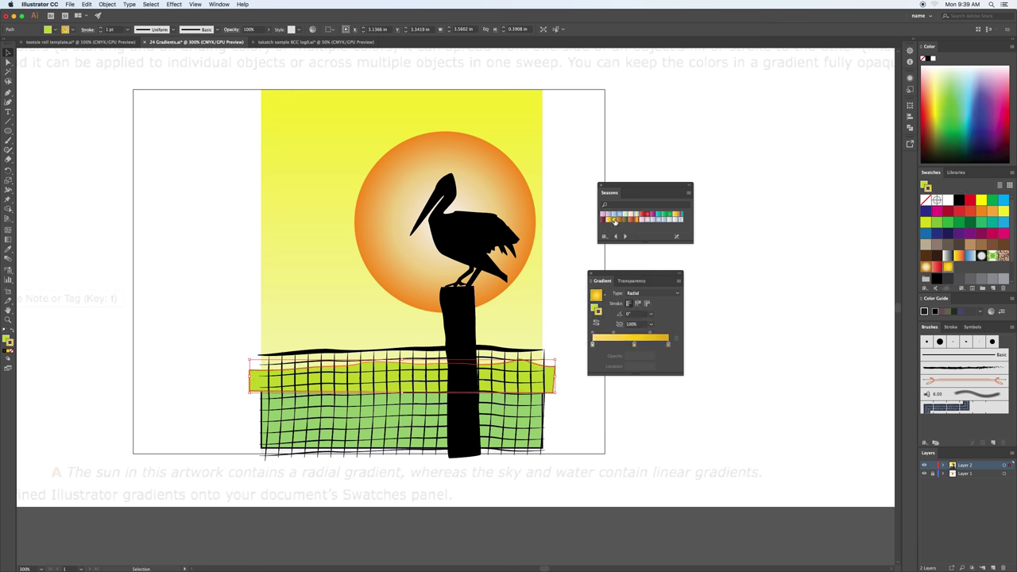
{"action": "left_click", "coordinate": [615, 222]}
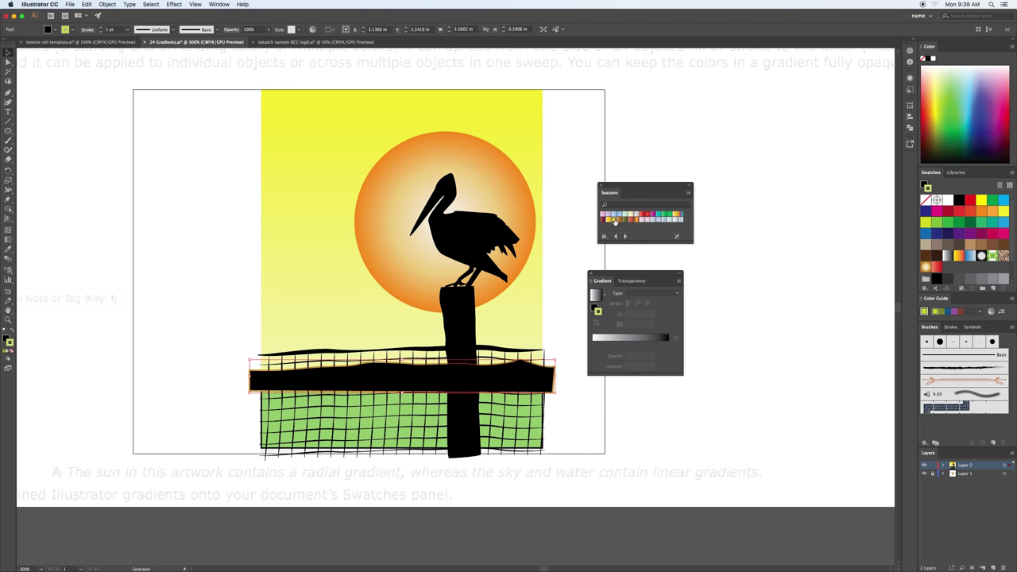
{"action": "left_click", "coordinate": [615, 222]}
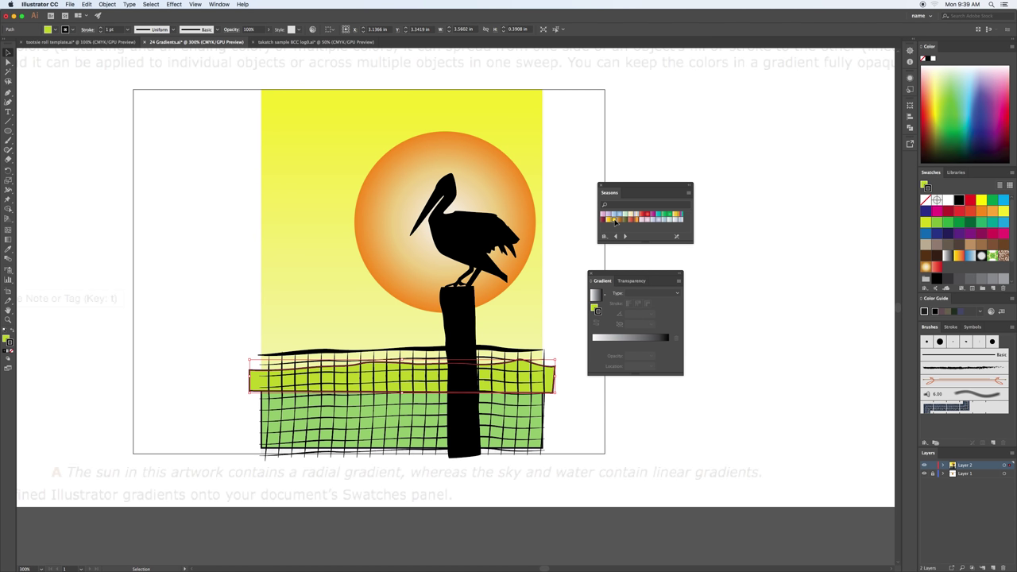
{"action": "left_click", "coordinate": [12, 351]}
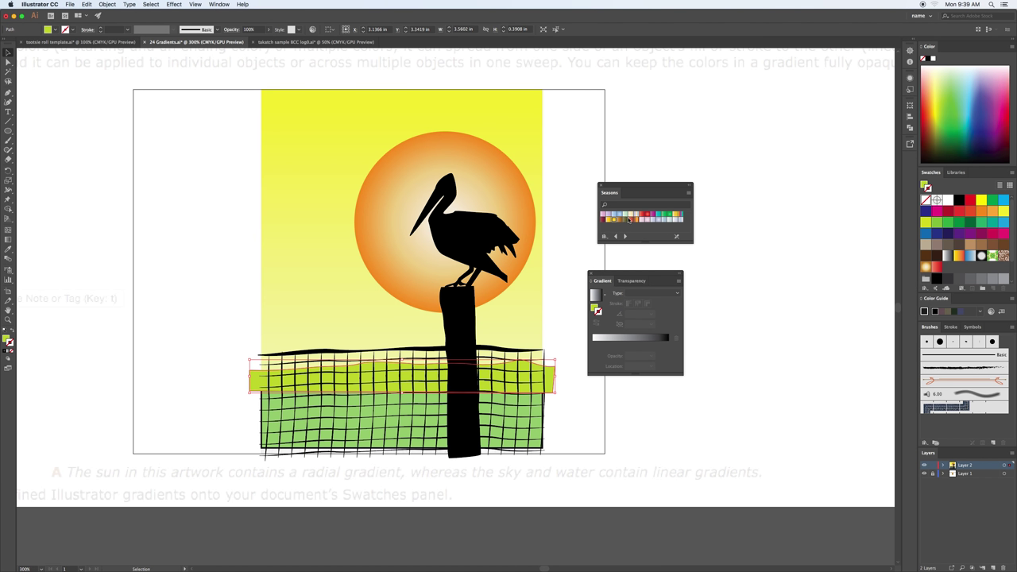
{"action": "left_click", "coordinate": [630, 219]}
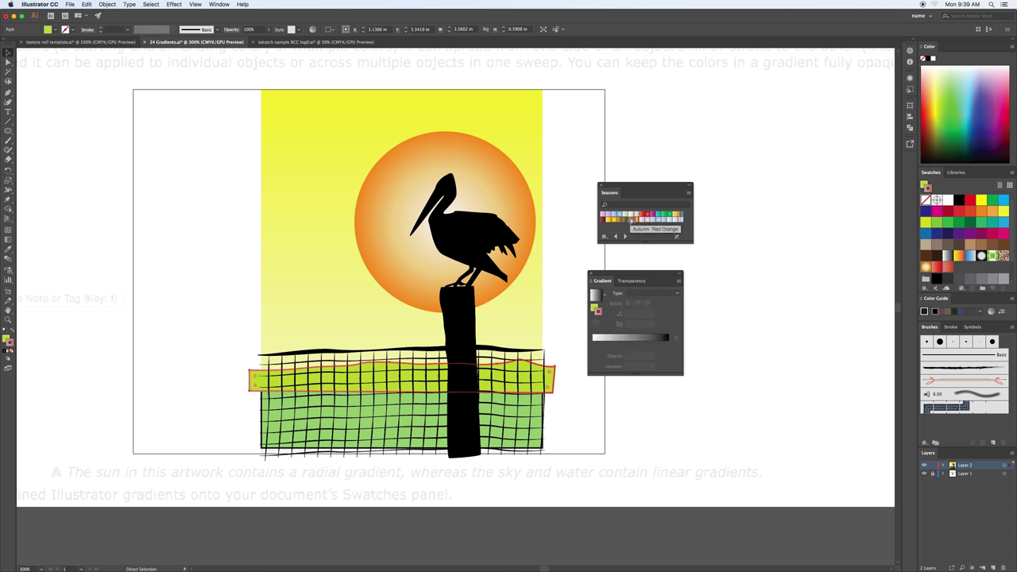
{"action": "left_click", "coordinate": [630, 219]}
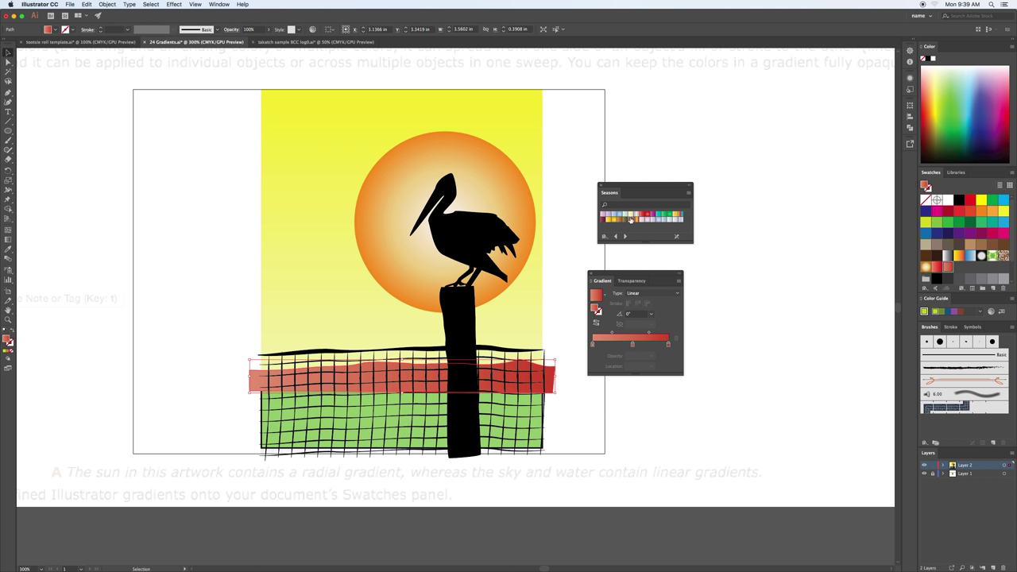
{"action": "key", "text": "g"}
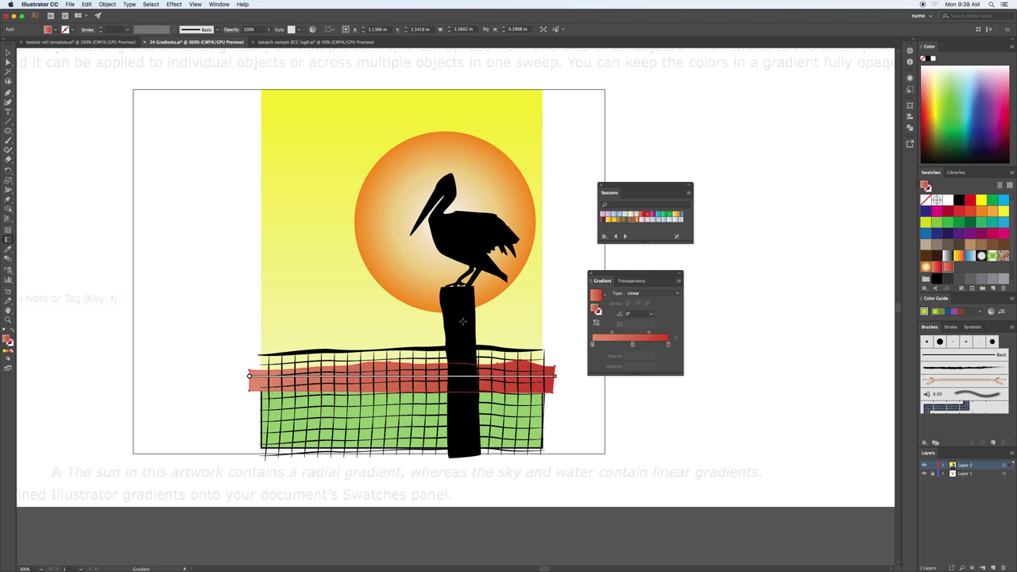
{"action": "left_click_drag", "start_coordinate": [402, 367], "coordinate": [403, 393]}
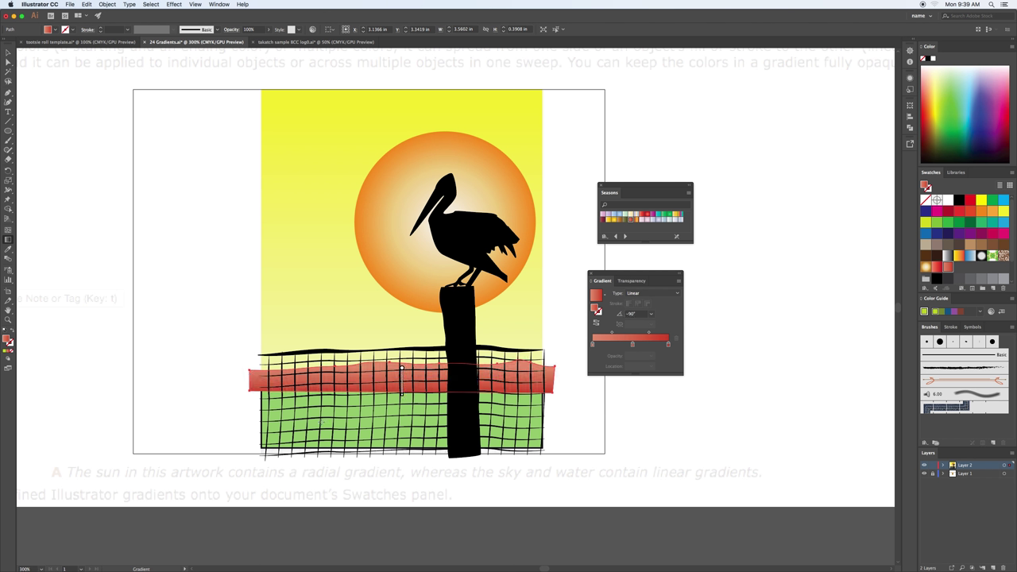
Step: Fill the green lower rectangle with a vertical grey-white Neutrals gradient, with no outline
{"action": "key", "text": "v"}
{"action": "left_click", "coordinate": [299, 419]}
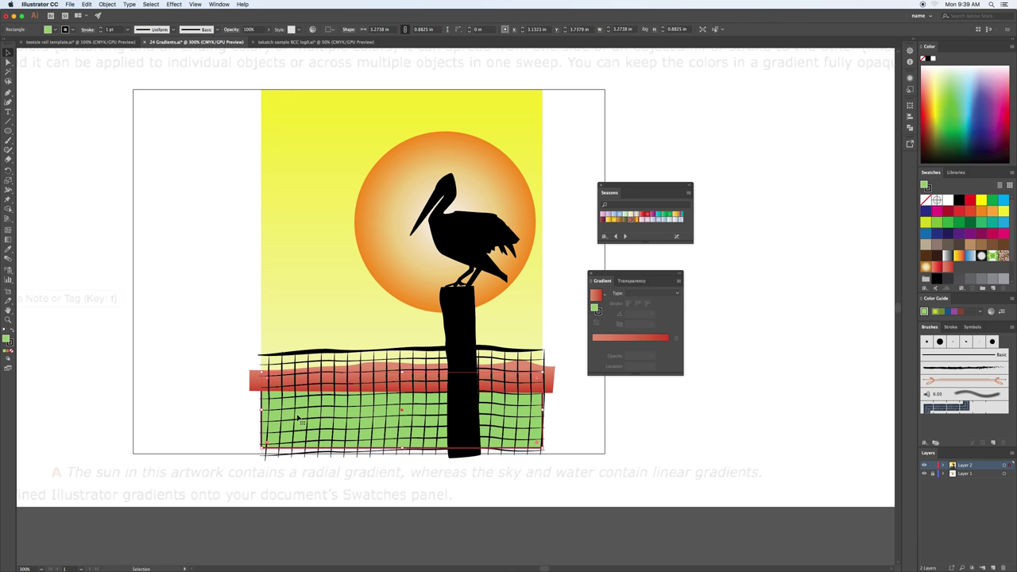
{"action": "left_click", "coordinate": [615, 236]}
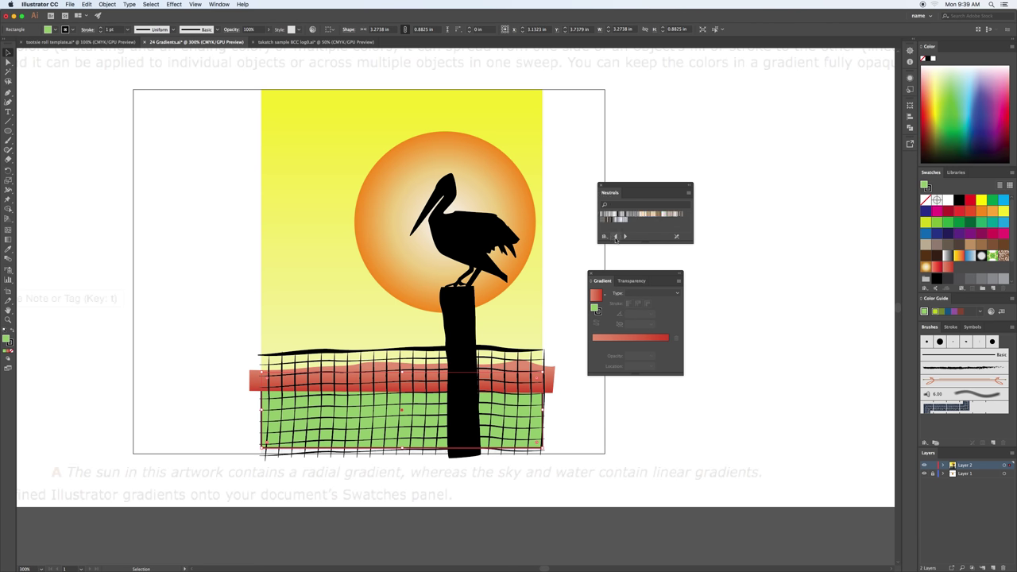
{"action": "left_click", "coordinate": [615, 236]}
{"action": "left_click", "coordinate": [616, 215]}
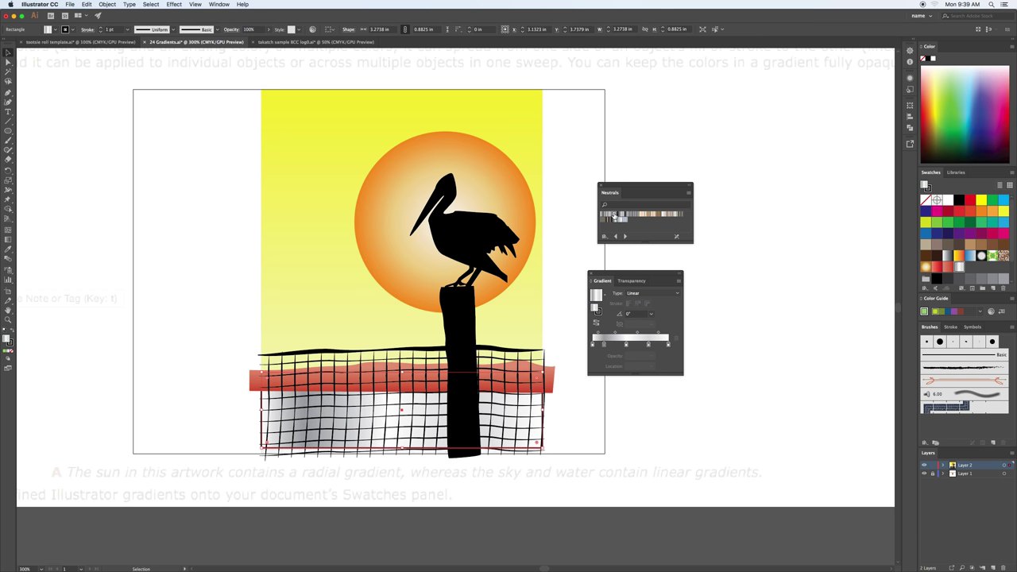
{"action": "key", "text": "x"}
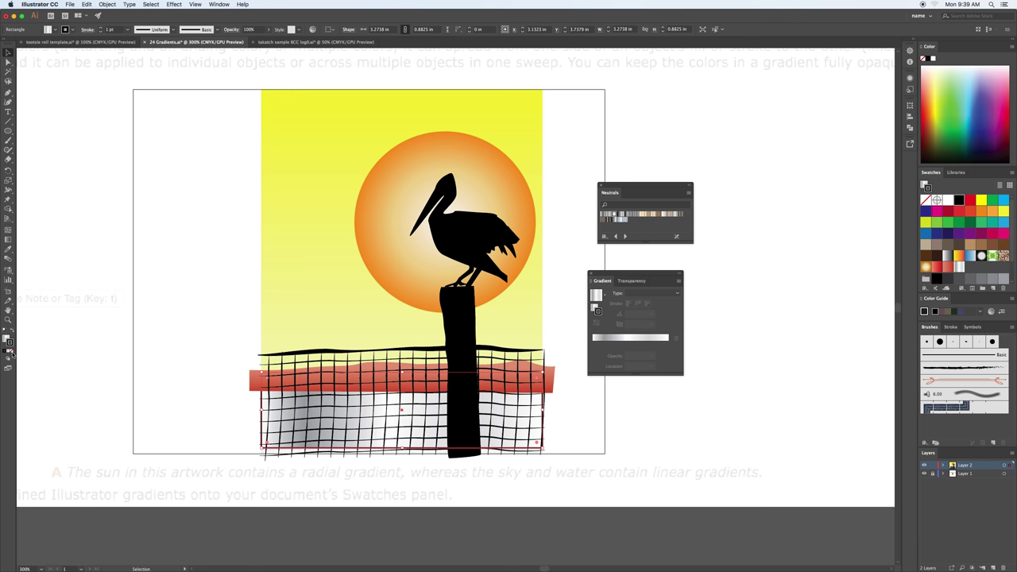
{"action": "left_click", "coordinate": [13, 353]}
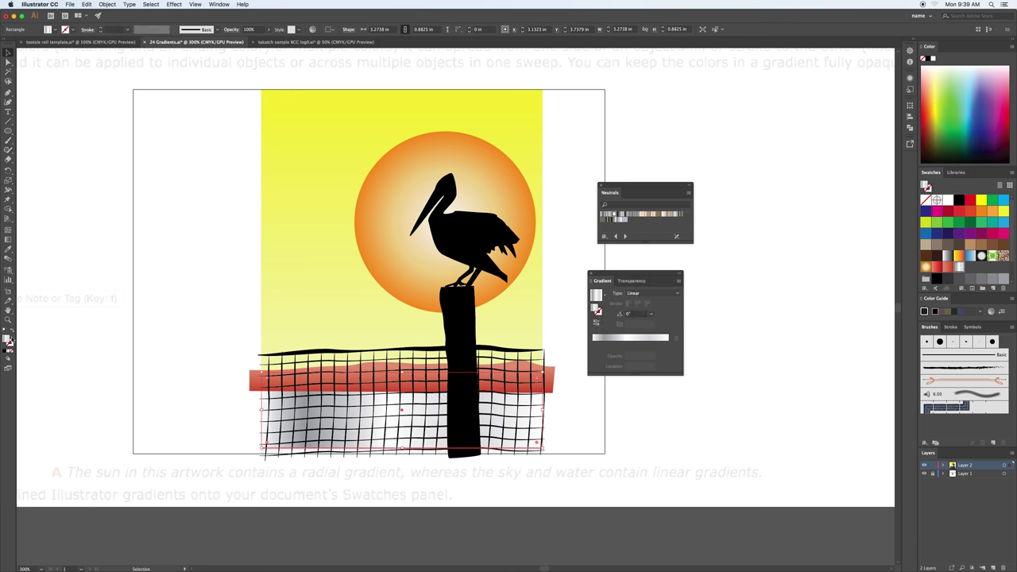
{"action": "left_click", "coordinate": [8, 340]}
{"action": "key", "text": "g"}
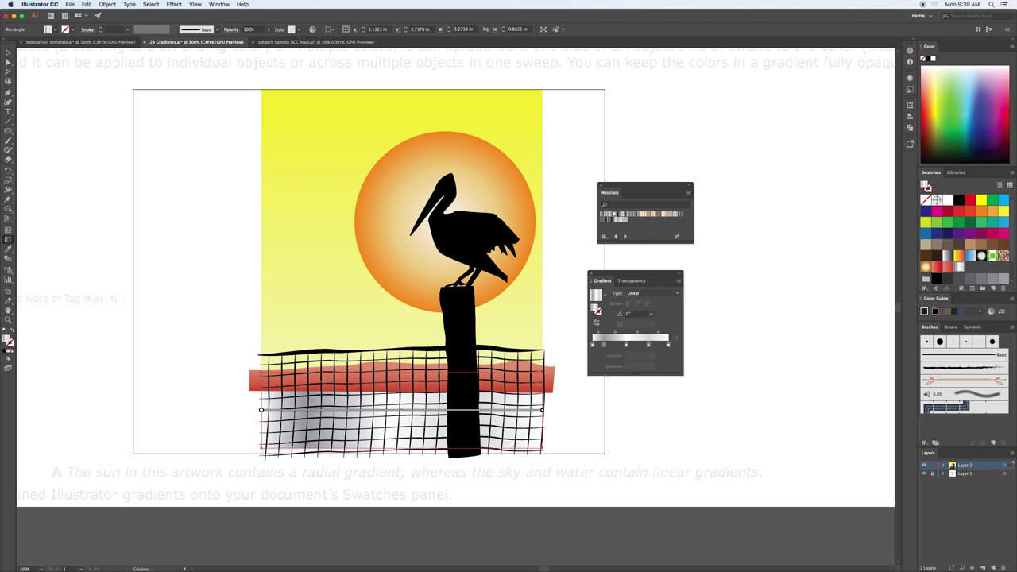
{"action": "mouse_move", "coordinate": [334, 391]}
{"action": "left_mouse_down"}
{"action": "mouse_move", "coordinate": [335, 464]}
{"action": "mouse_move", "coordinate": [342, 391]}
{"action": "left_mouse_up"}
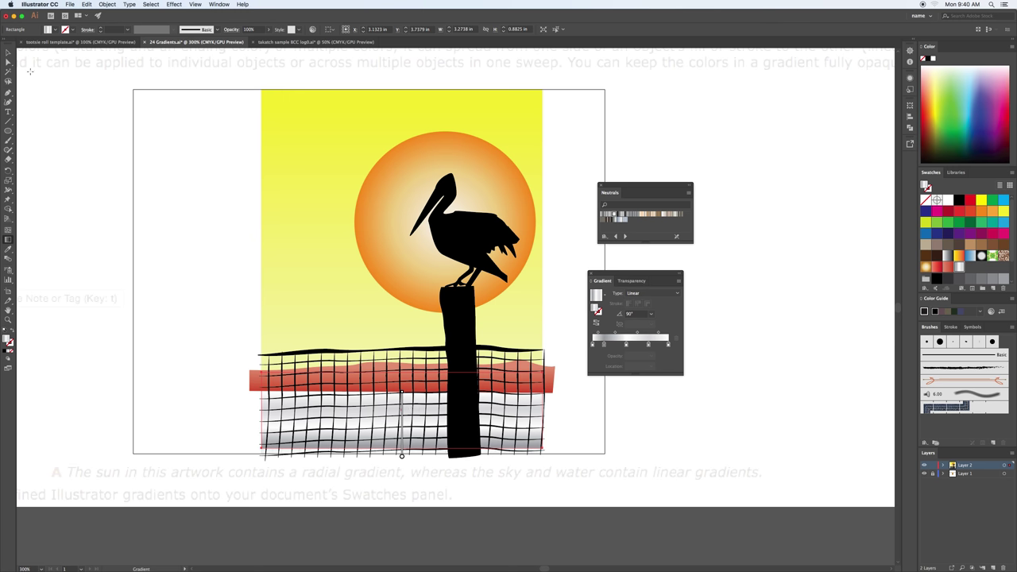
Step: Draw a green-filled rectangle covering the sky area
{"action": "left_click", "coordinate": [8, 53]}
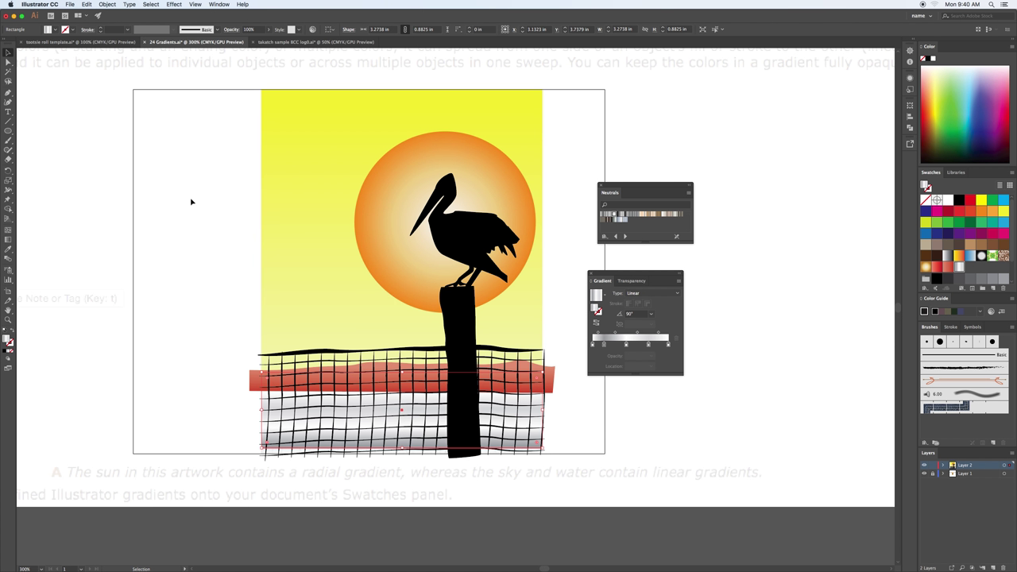
{"action": "left_click", "coordinate": [16, 132]}
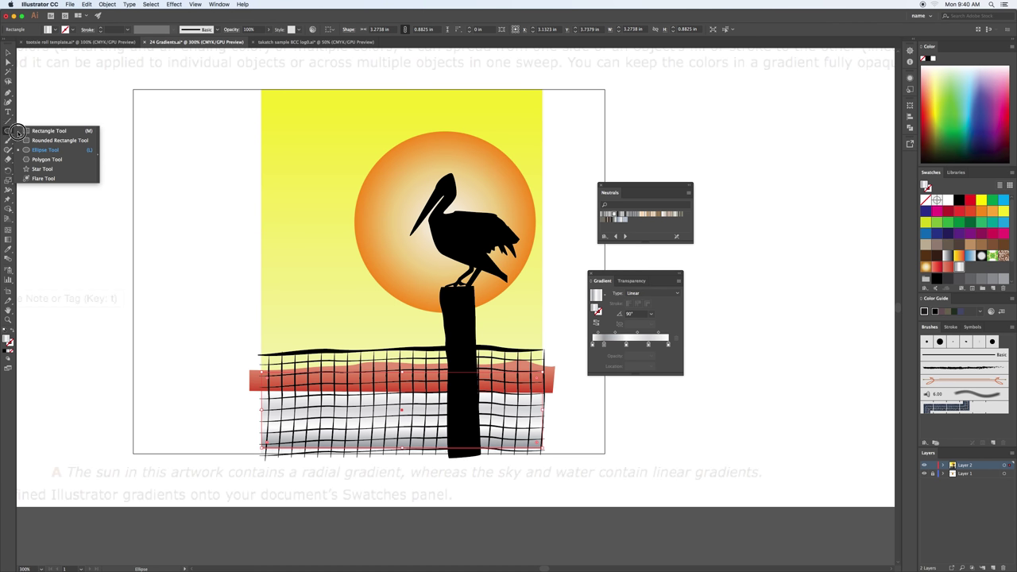
{"action": "left_click", "coordinate": [18, 132]}
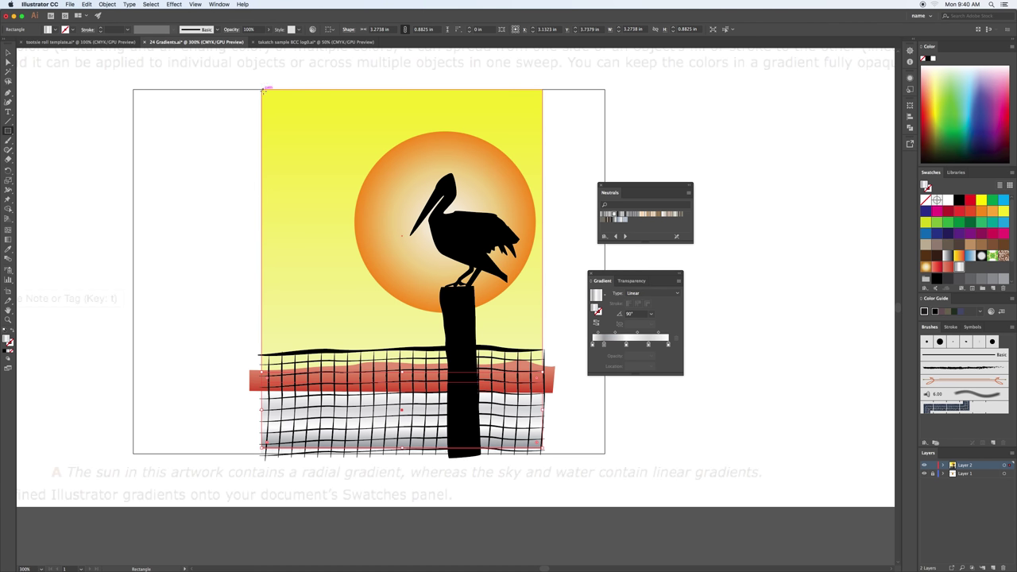
{"action": "left_click_drag", "start_coordinate": [263, 89], "coordinate": [542, 443]}
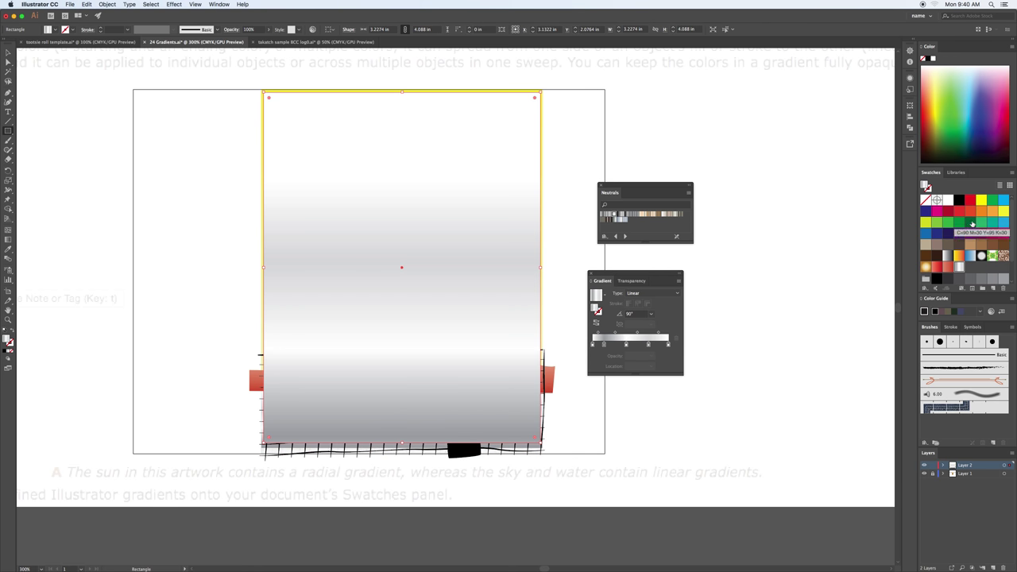
{"action": "left_click", "coordinate": [970, 222]}
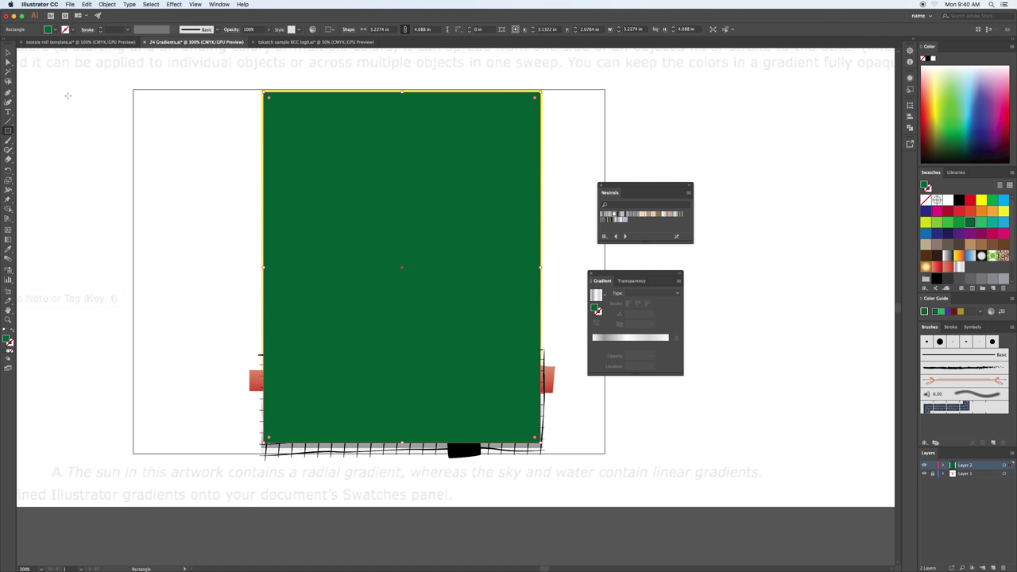
Step: Select all Layer 2 artwork and make a clipping mask from the top rectangle
{"action": "left_click", "coordinate": [10, 53]}
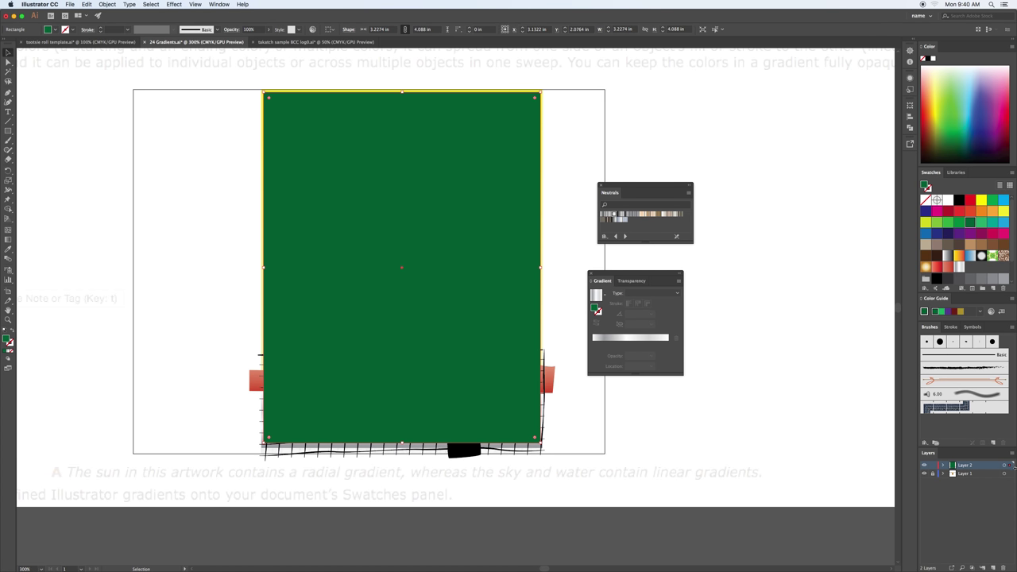
{"action": "left_click", "coordinate": [1006, 466]}
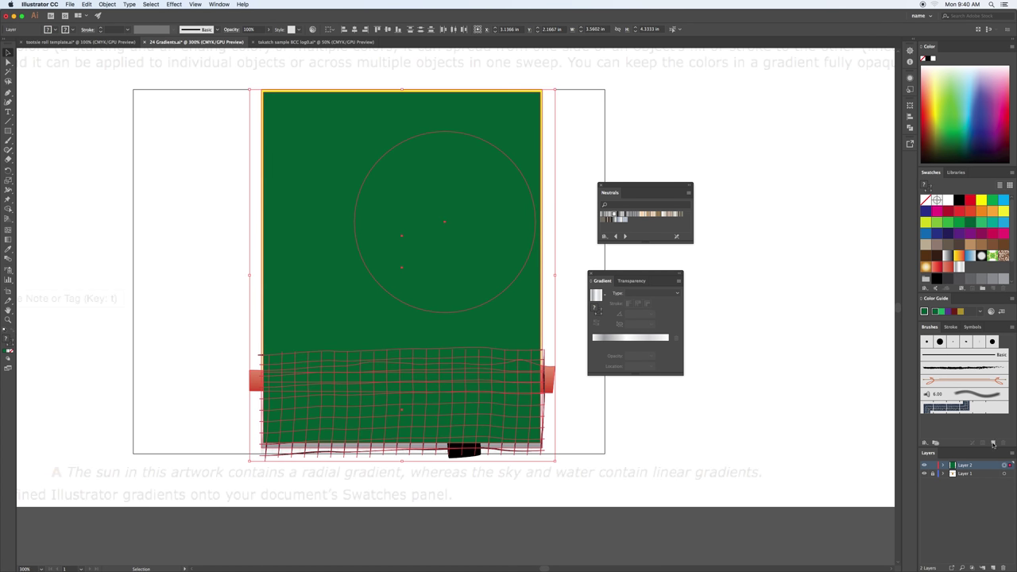
{"action": "left_click", "coordinate": [107, 4]}
{"action": "mouse_move", "coordinate": [151, 254]}
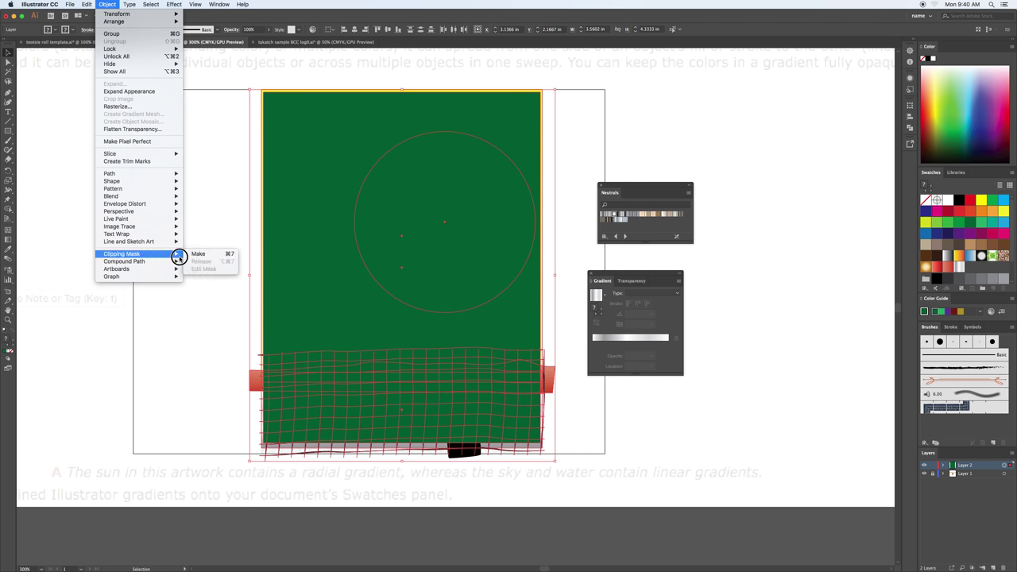
{"action": "left_click", "coordinate": [209, 255]}
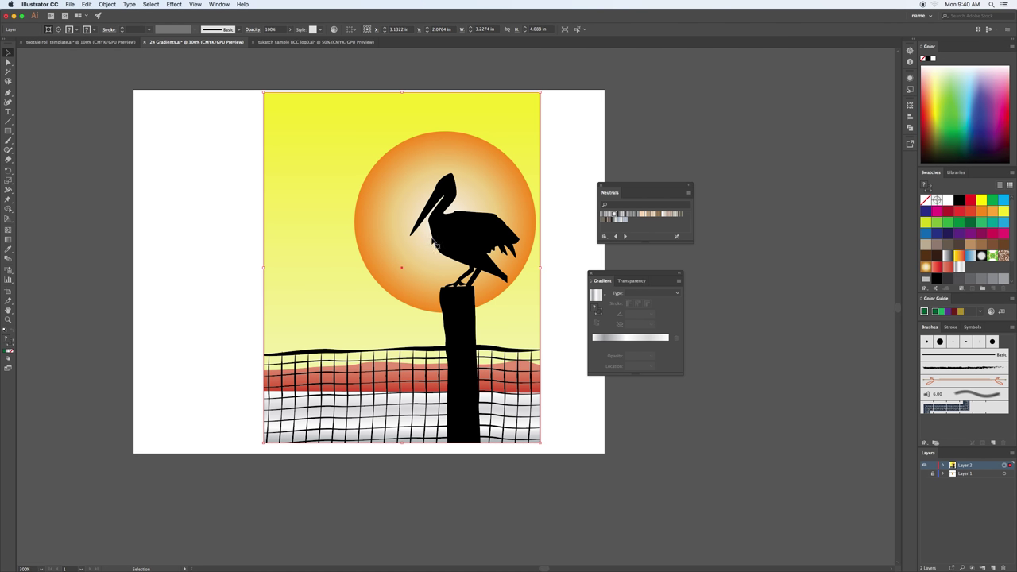
Step: Hide the panels, fit the artboard in the window, and switch to Full Screen Mode
{"action": "key", "text": "Tab"}
{"action": "key", "text": "f"}
{"action": "key", "text": "f"}
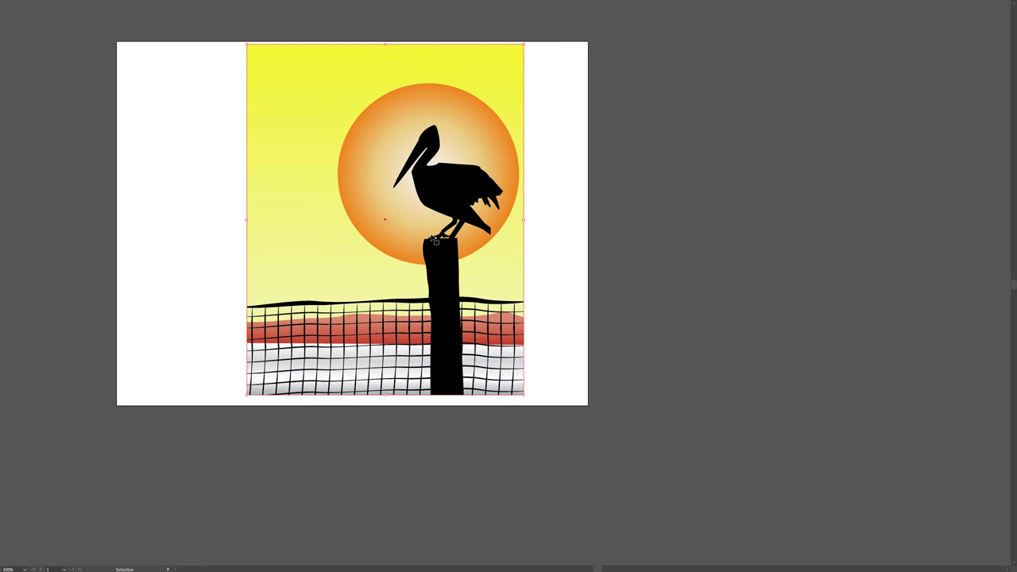
{"action": "key", "text": "f"}
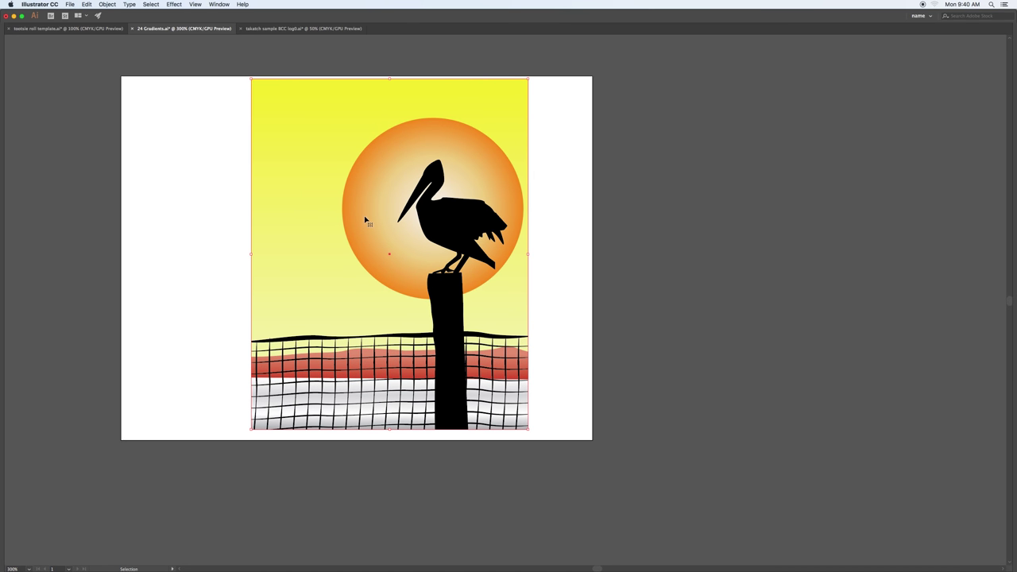
{"action": "key", "text": "f"}
{"action": "key", "text": "f"}
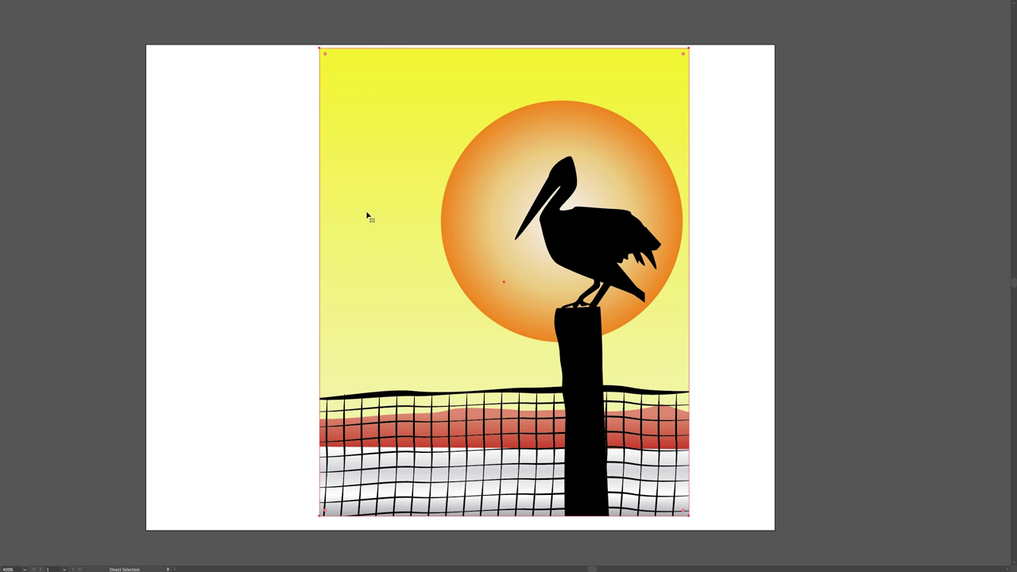
{"action": "key", "text": "super+0"}
{"action": "key", "text": "f"}
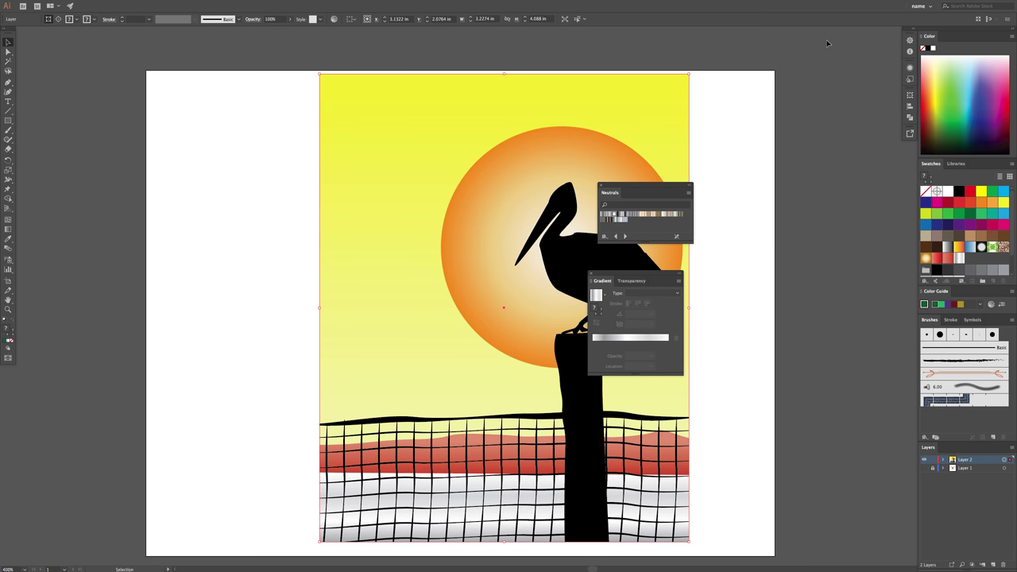